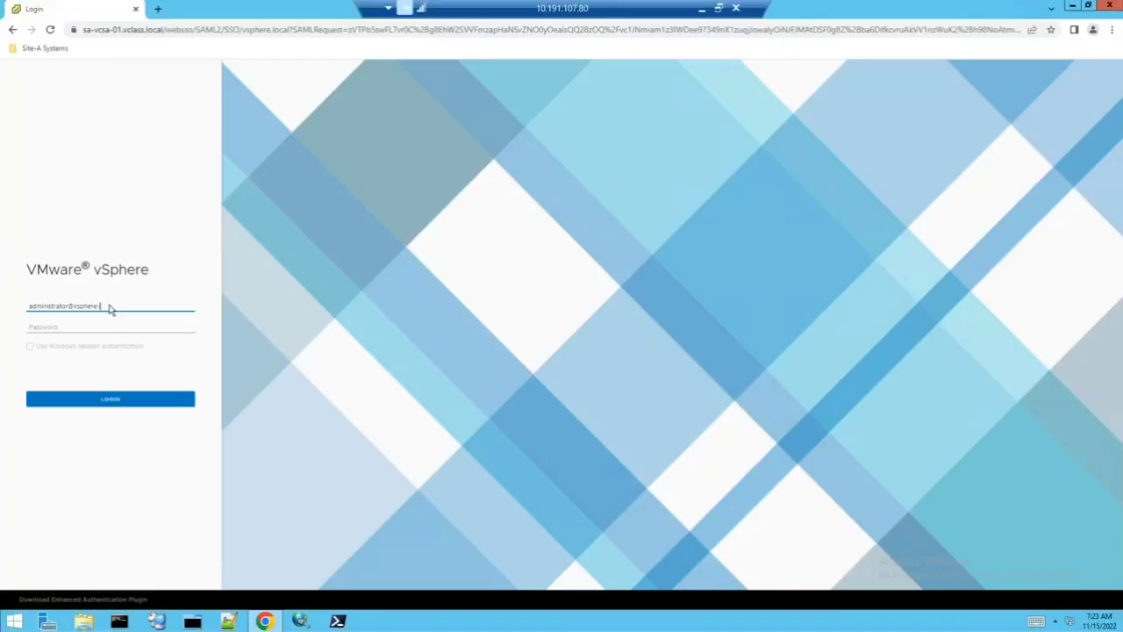
- Sign in to sa-vcsa-01.vclass.local as the vCenter administrator with the account password
key(Tab)
text(VMware1!)
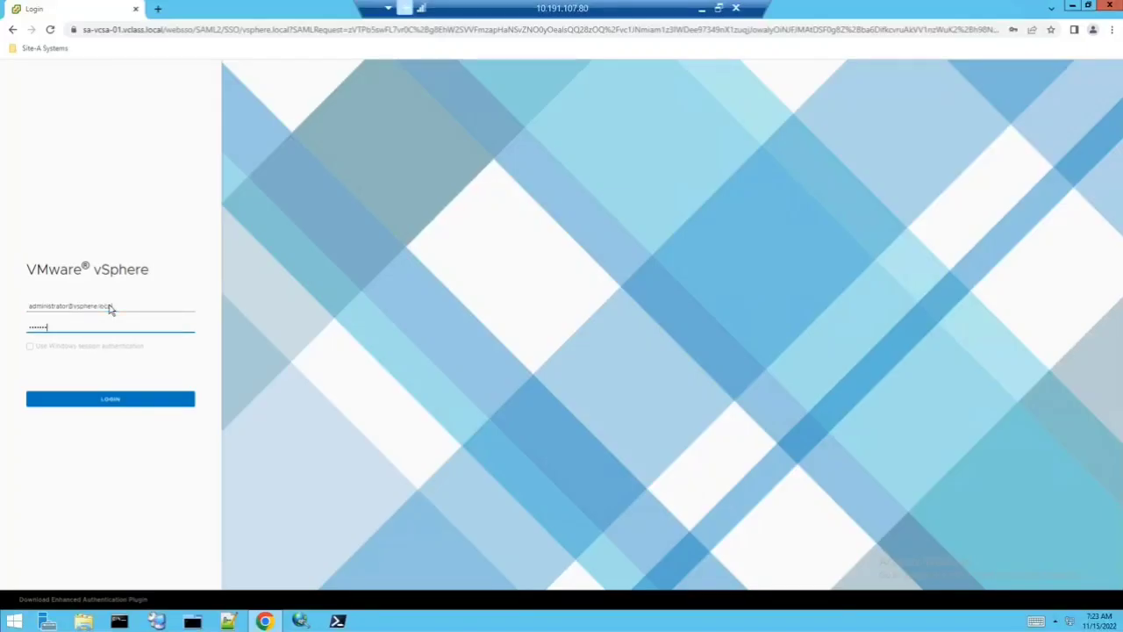
click(111, 400)
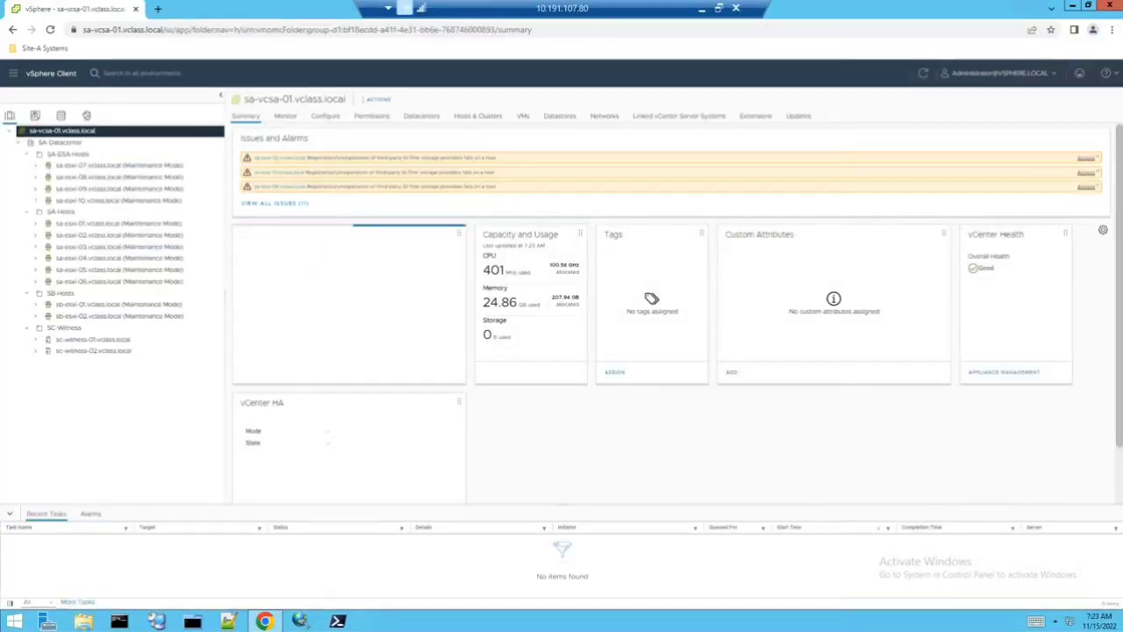
- Set Chrome's page zoom to 100% and collapse the recent tasks panel
click(1112, 30)
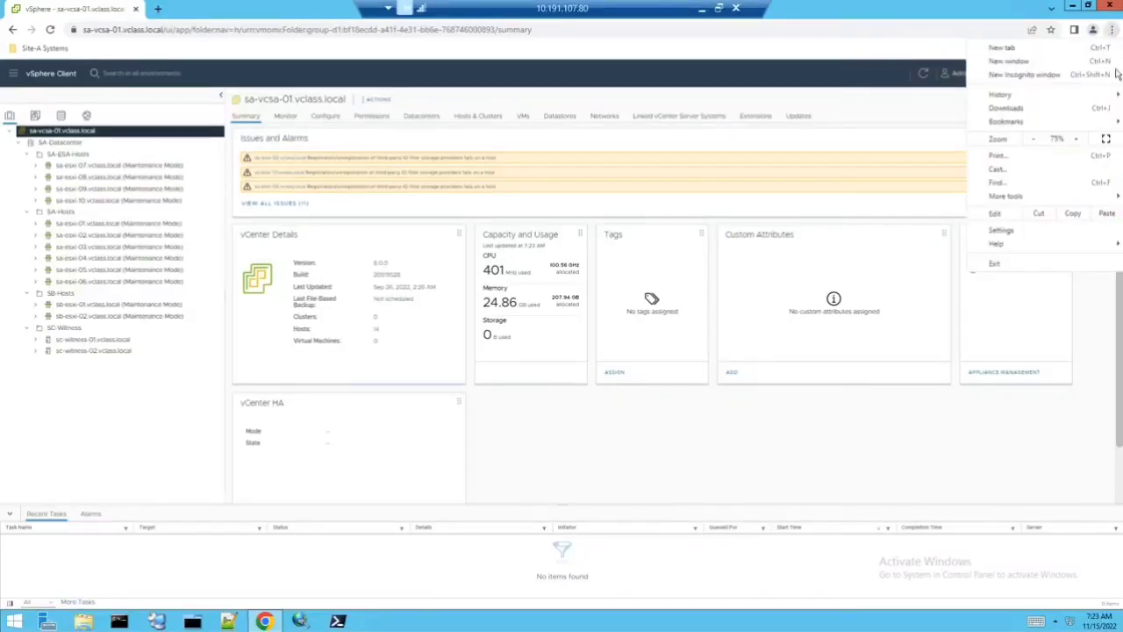
click(1079, 142)
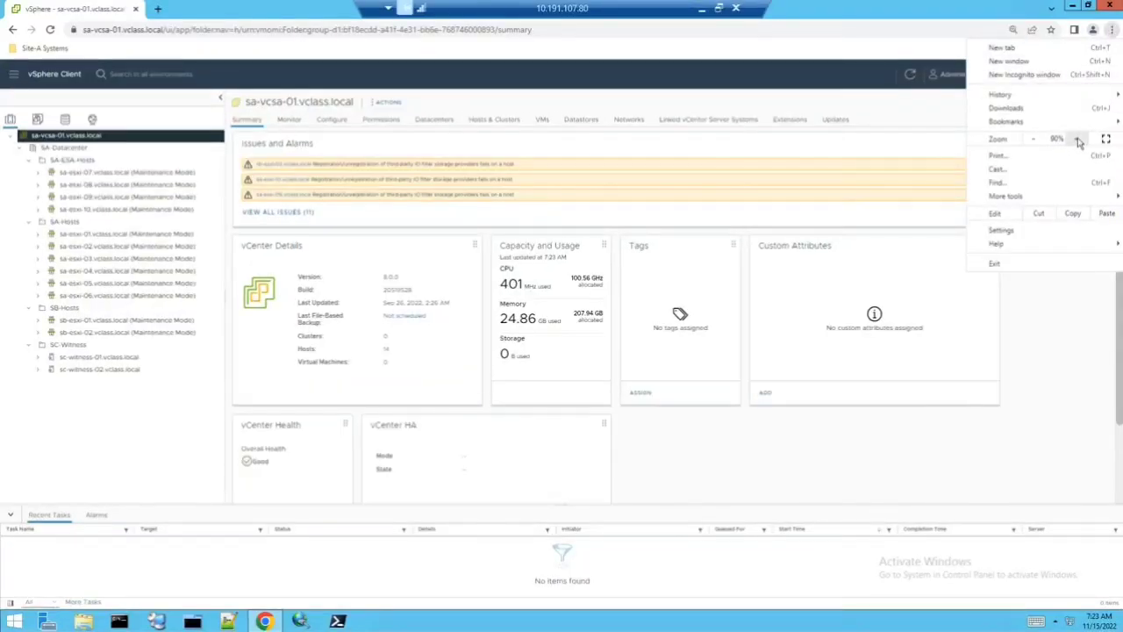
click(1078, 143)
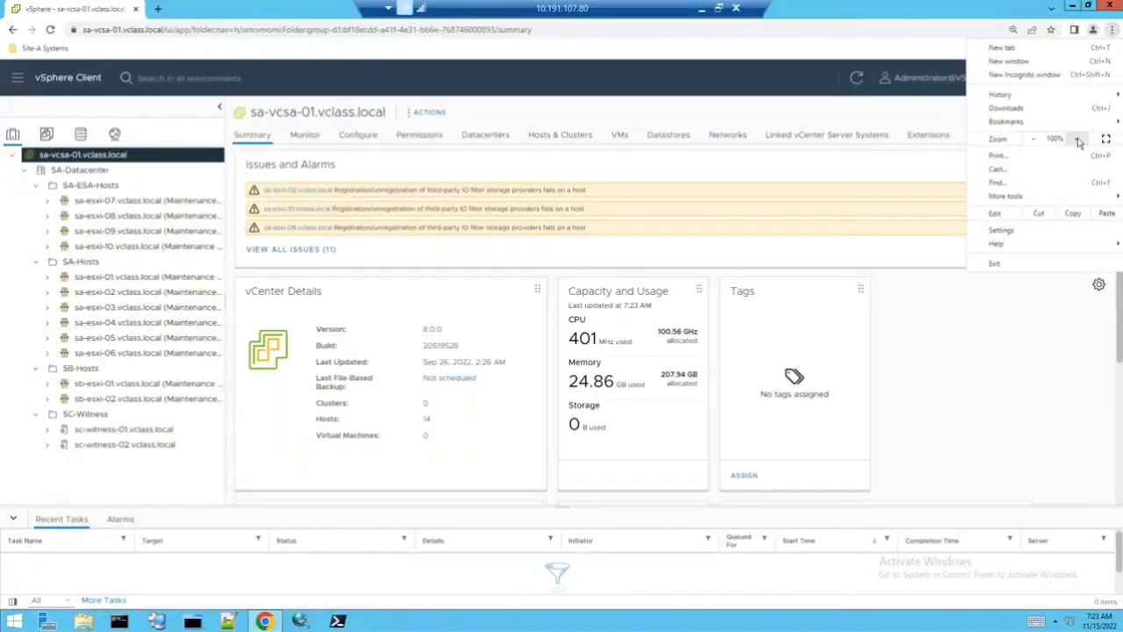
click(1079, 142)
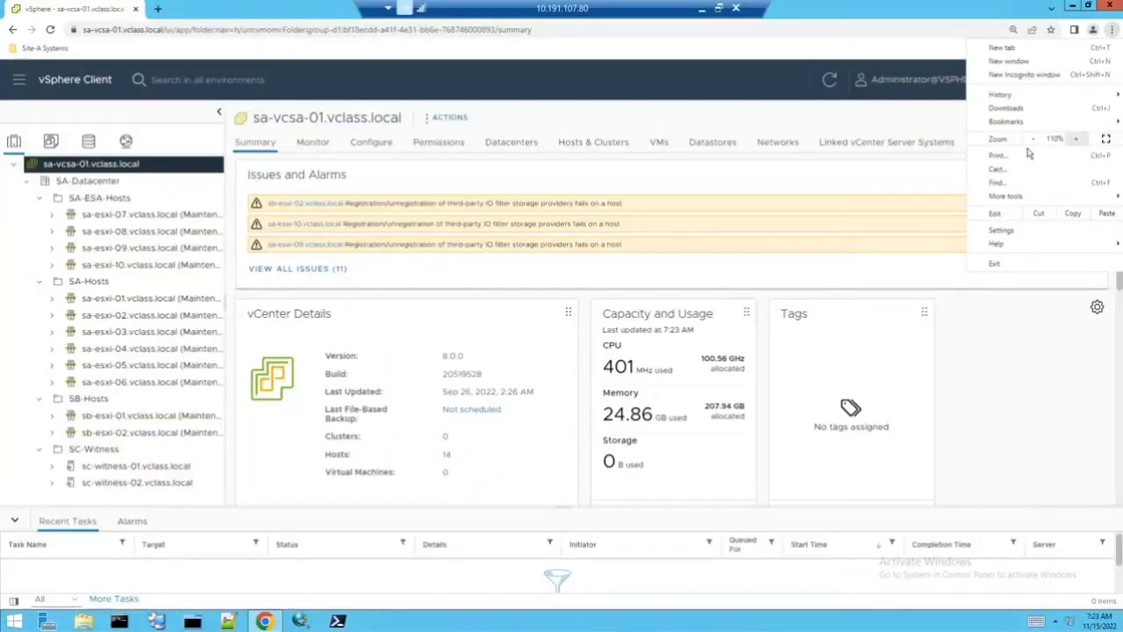
click(1034, 143)
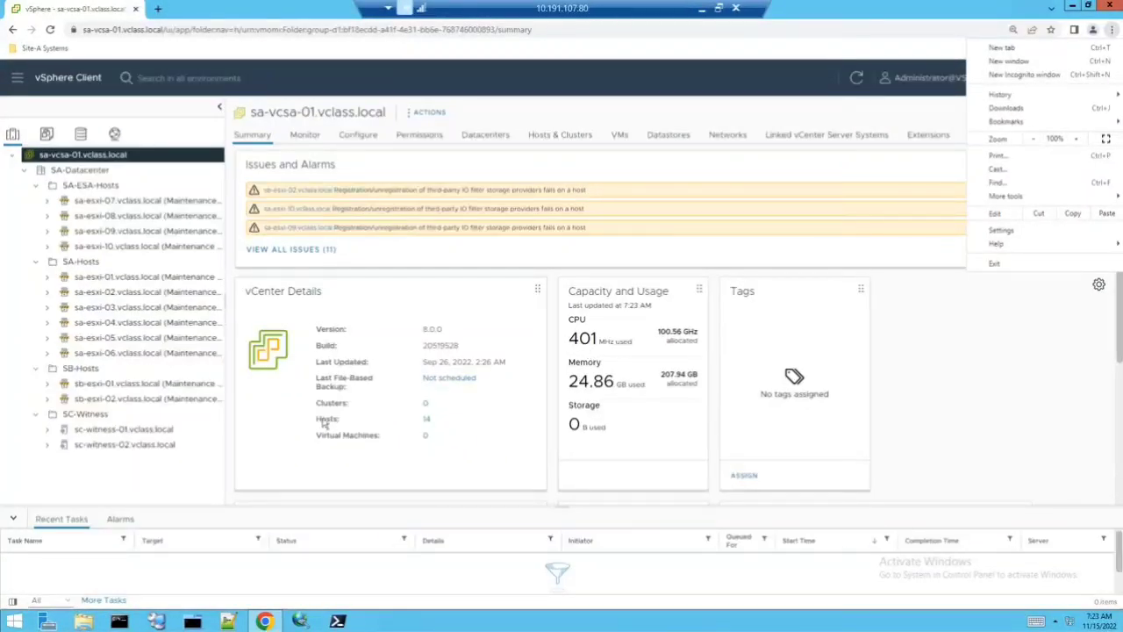
click(13, 519)
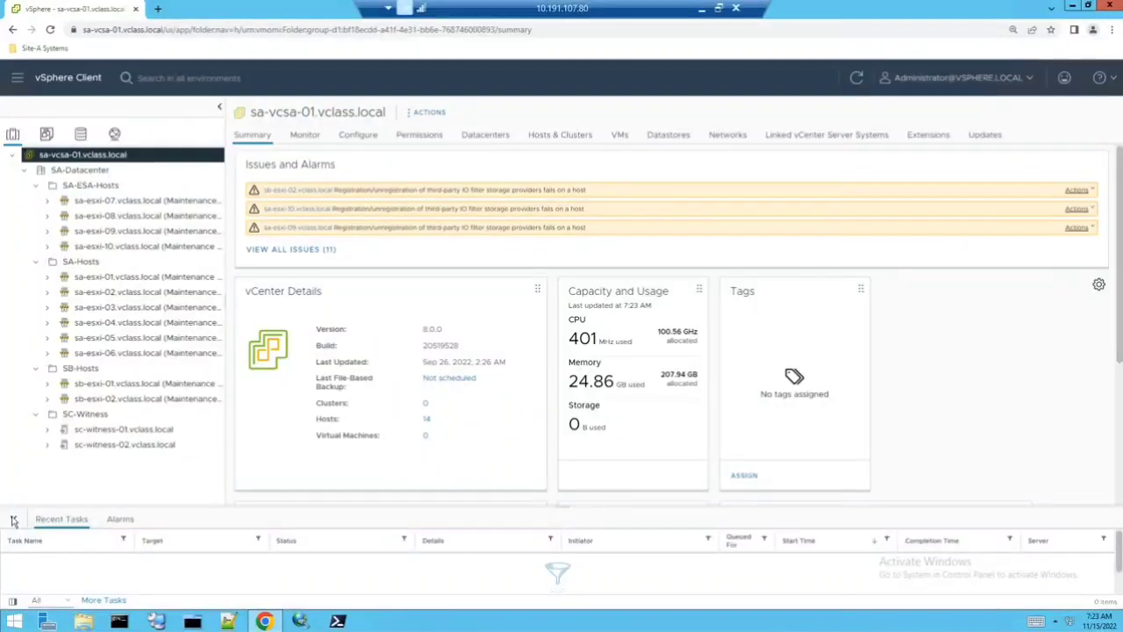
click(13, 518)
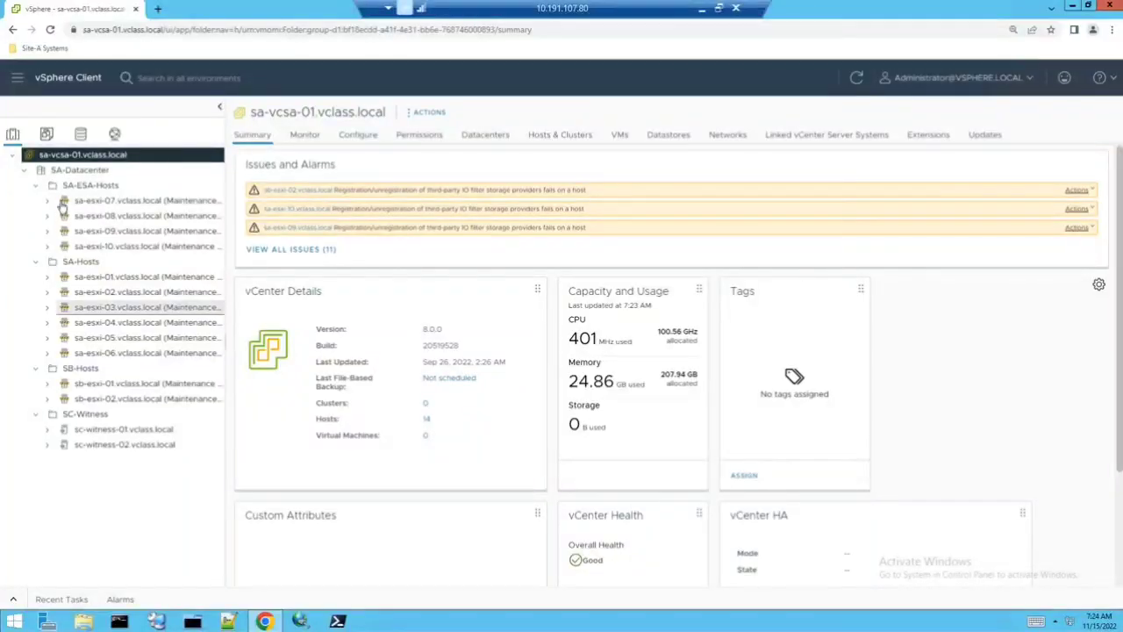
click(18, 78)
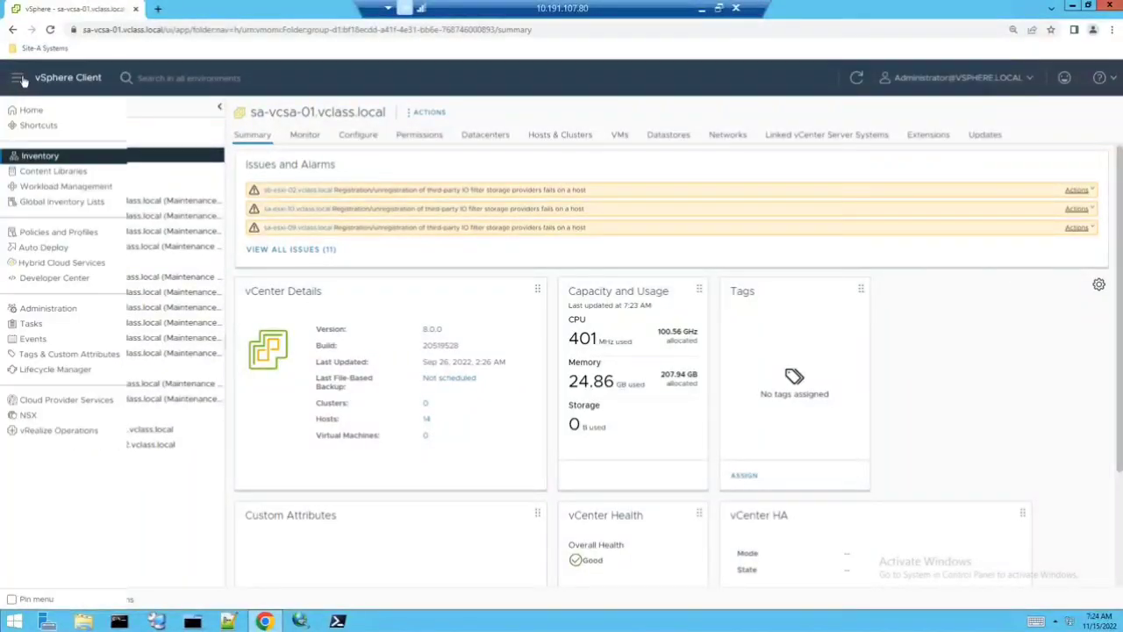
click(31, 112)
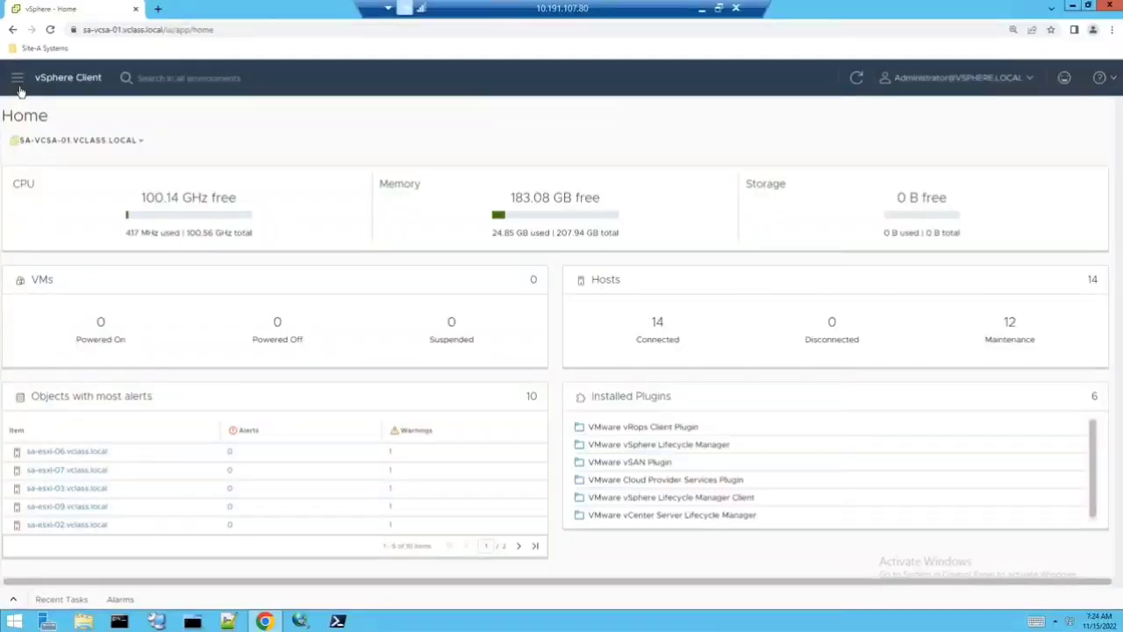
click(18, 85)
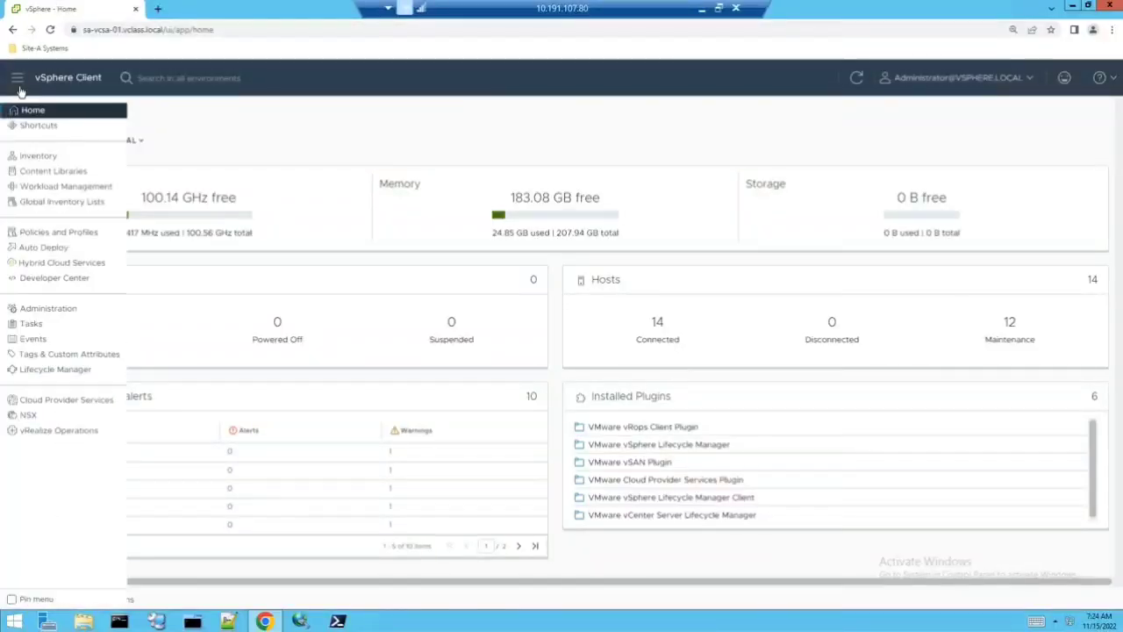
click(39, 157)
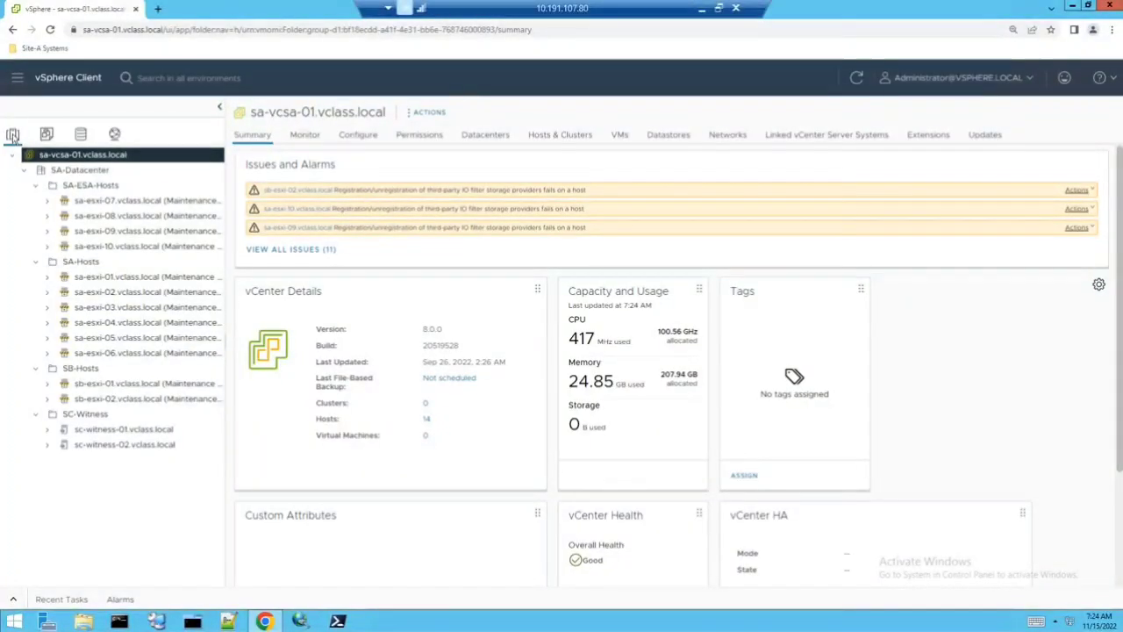
- Start a new cluster in SA-Datacenter and name it SA-vSAN-01
right_click(63, 173)
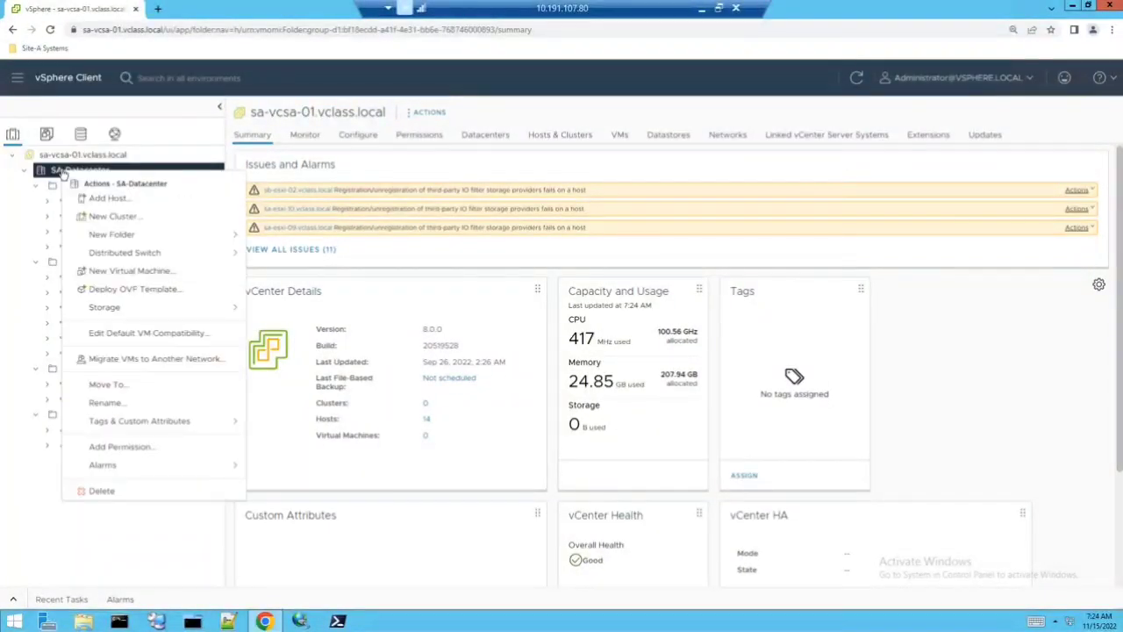
click(113, 217)
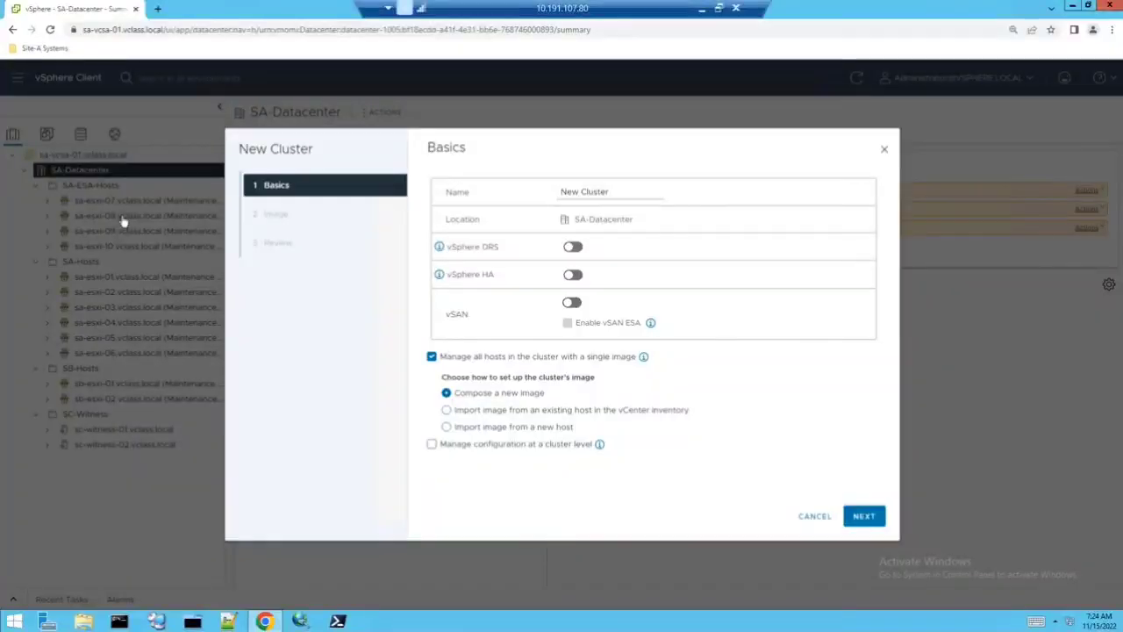
double_click(571, 191)
triple_click(571, 192)
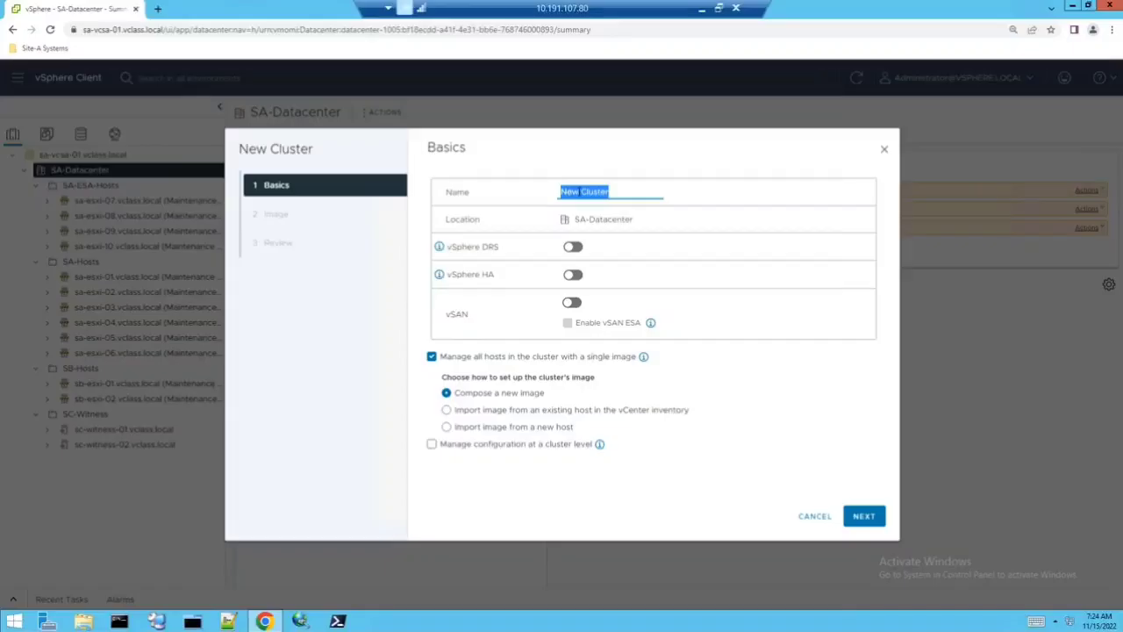
text(SA-vSAN)
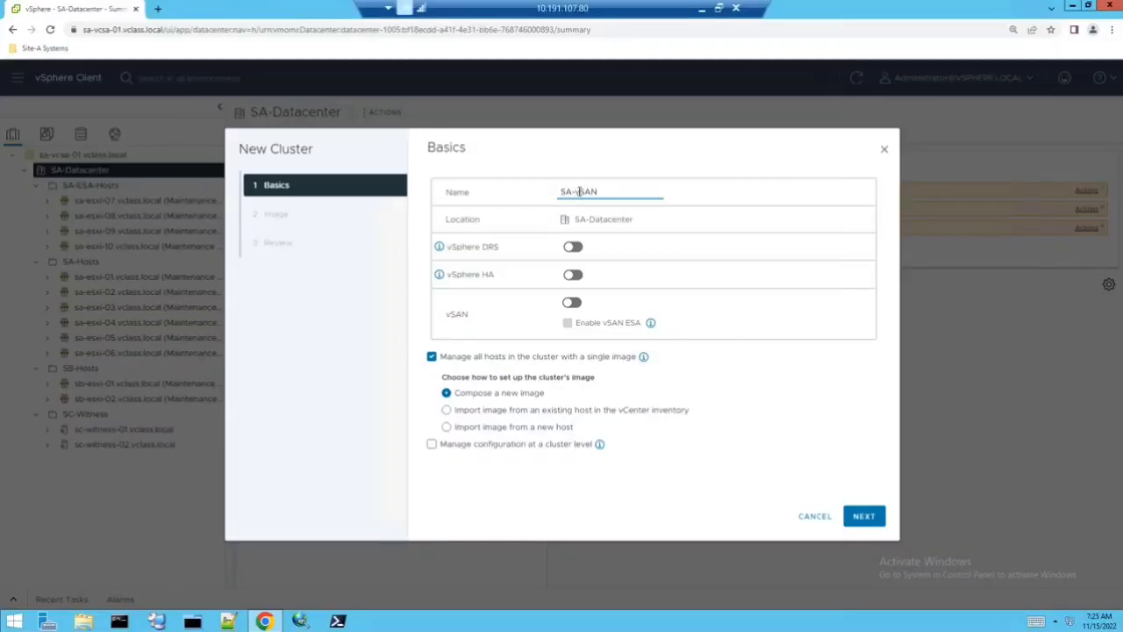
text(-01)
- Turn on DRS, HA and vSAN, leaving vSAN ESA and single-image host management off
click(575, 247)
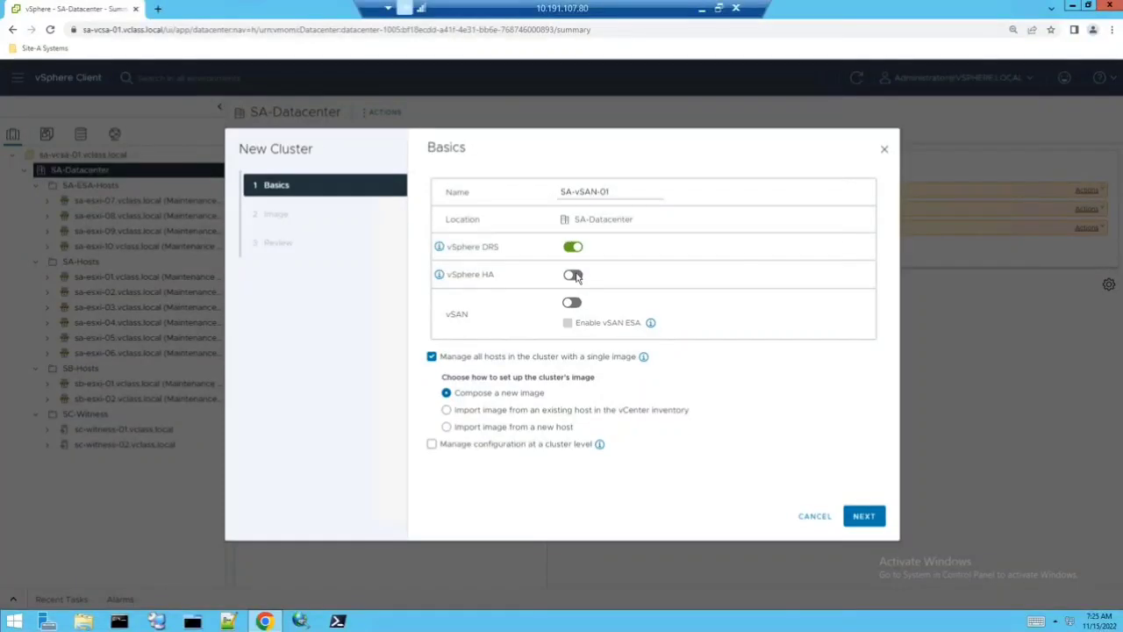
click(575, 275)
click(574, 303)
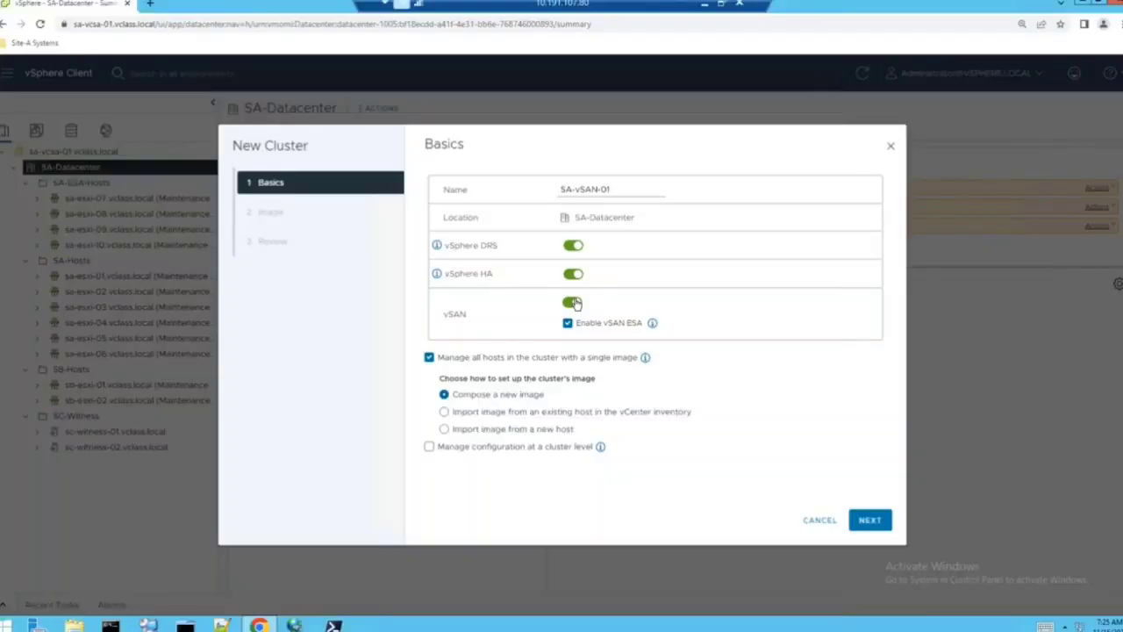
click(568, 323)
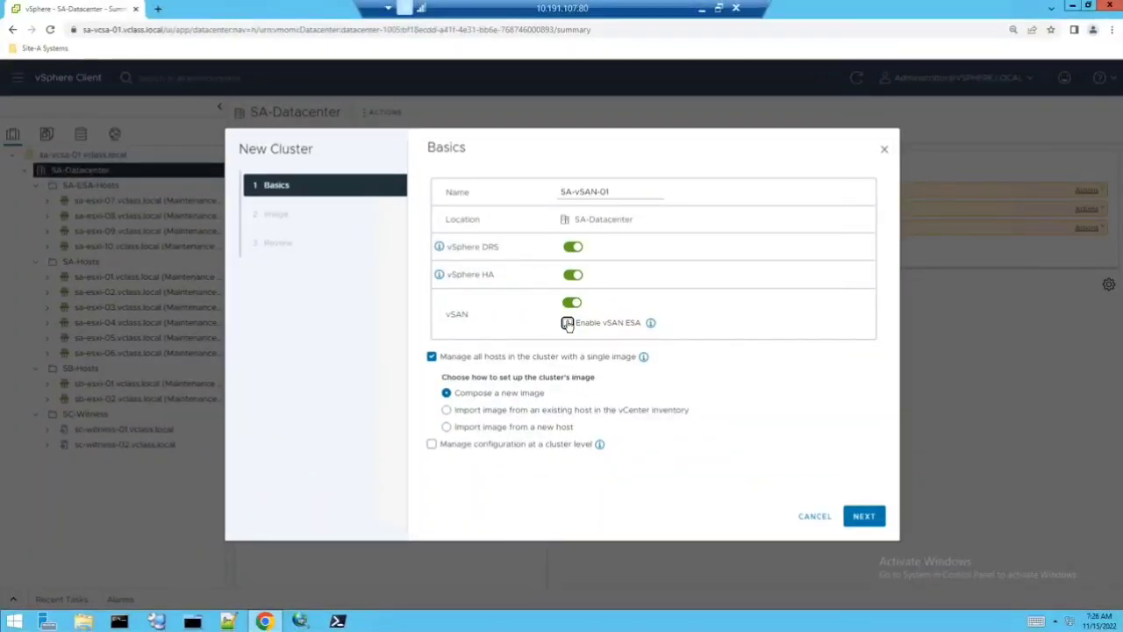
click(524, 359)
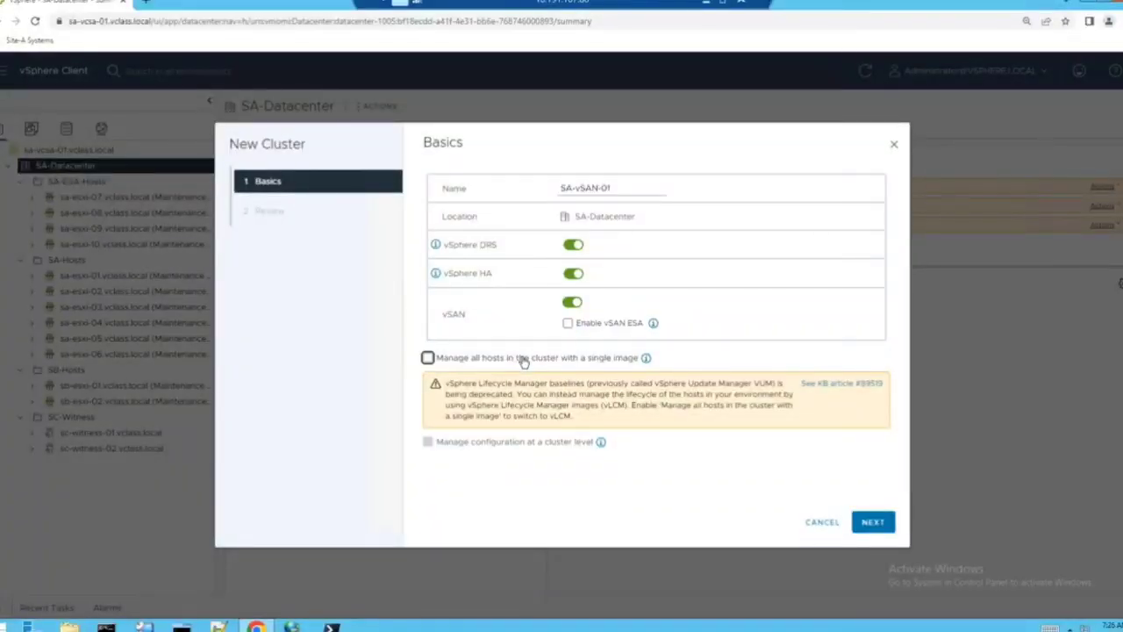
click(874, 521)
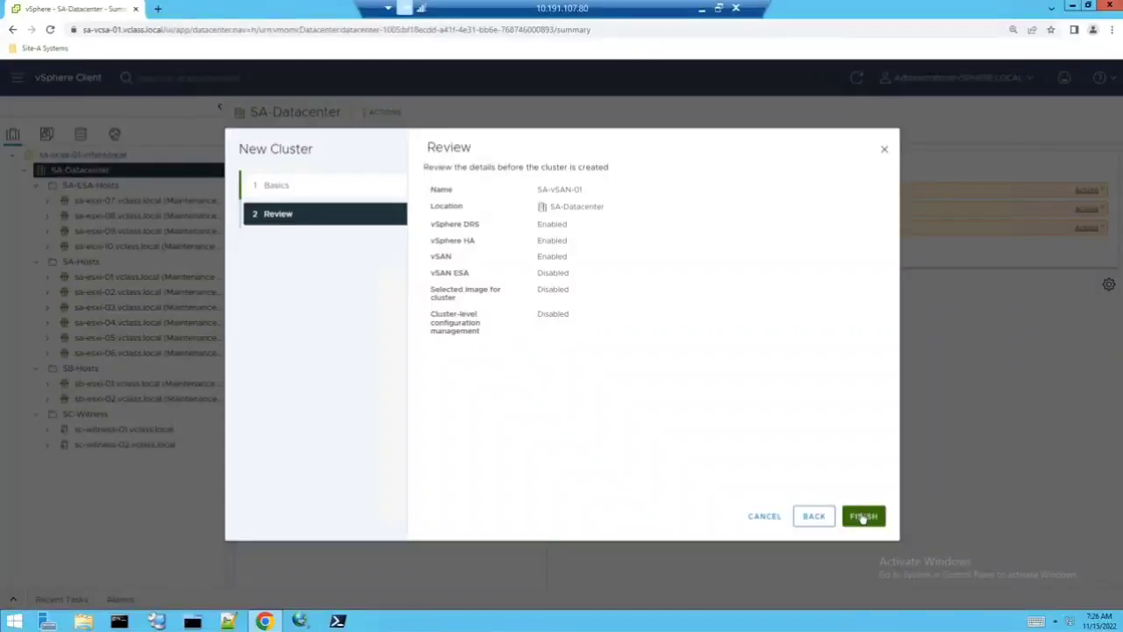
- Finish the wizard to create SA-vSAN-01 with DRS, HA and vSAN enabled
click(864, 517)
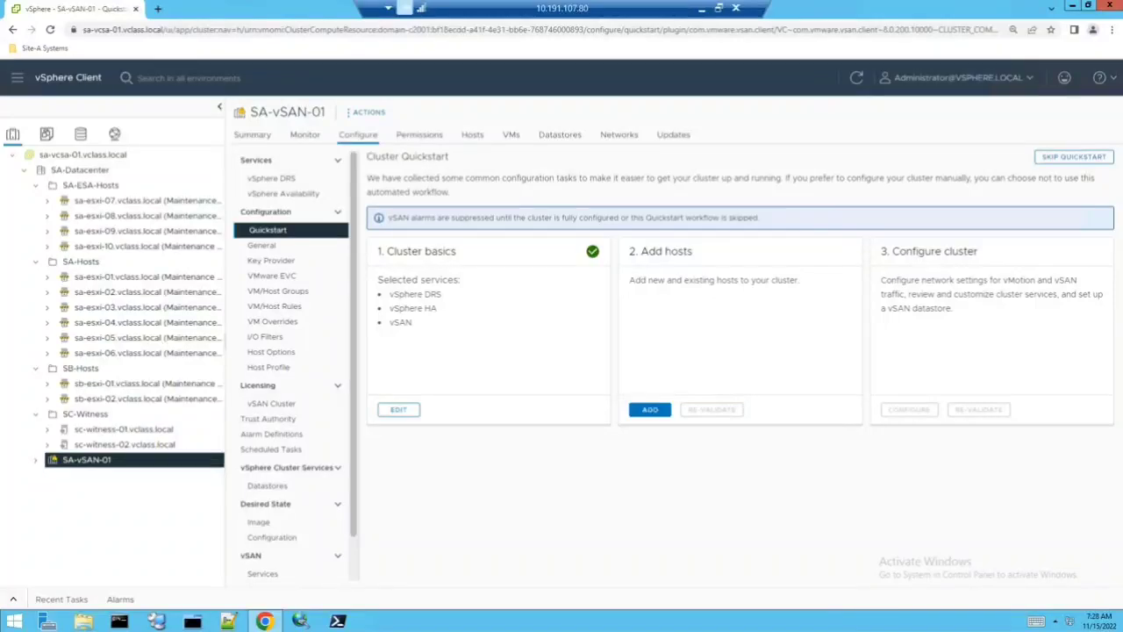
- Open Add hosts for SA-vSAN-01 and list the 14 existing vCenter hosts
click(649, 410)
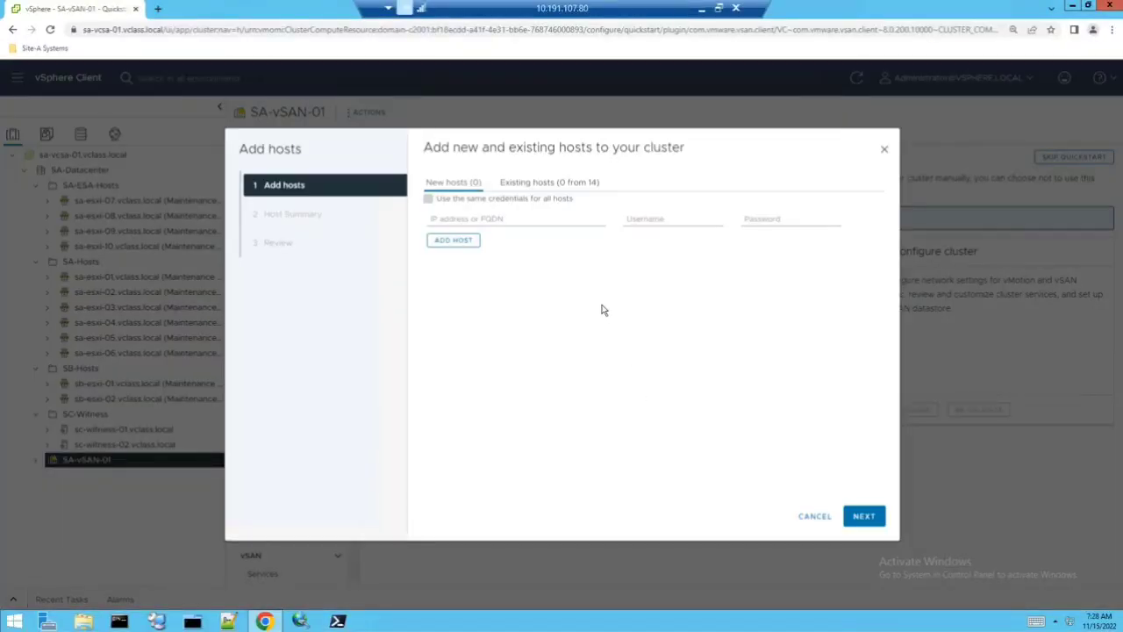
click(552, 182)
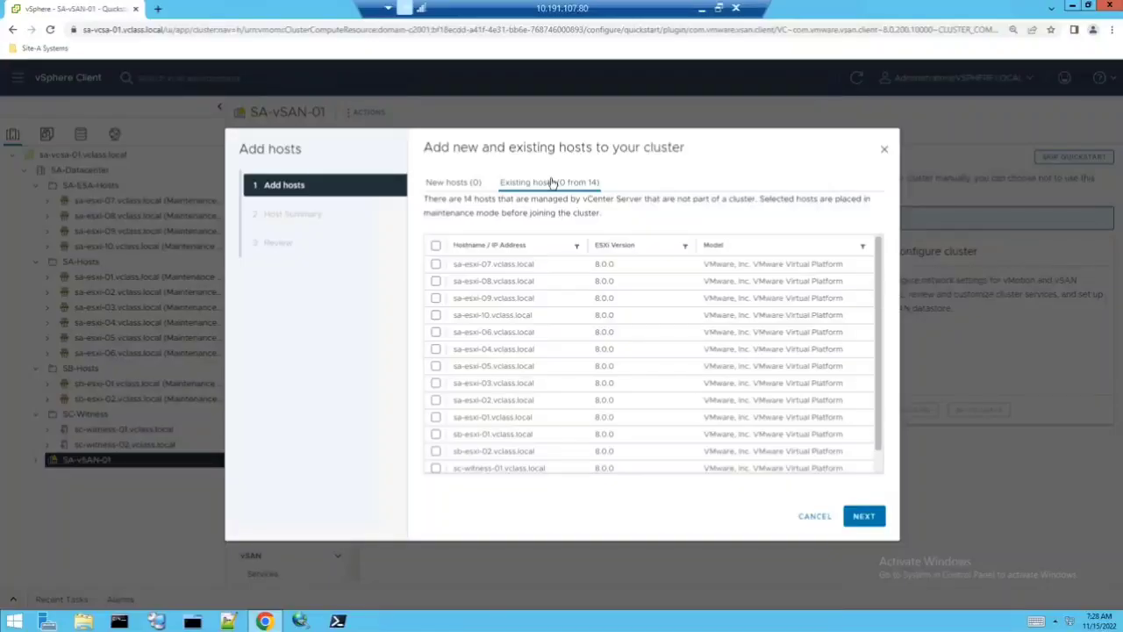
- Select hosts sa-esxi-01, -02, -03 and -04 and continue to the host summary
click(436, 418)
drag(436, 401, 437, 386)
click(437, 383)
click(436, 400)
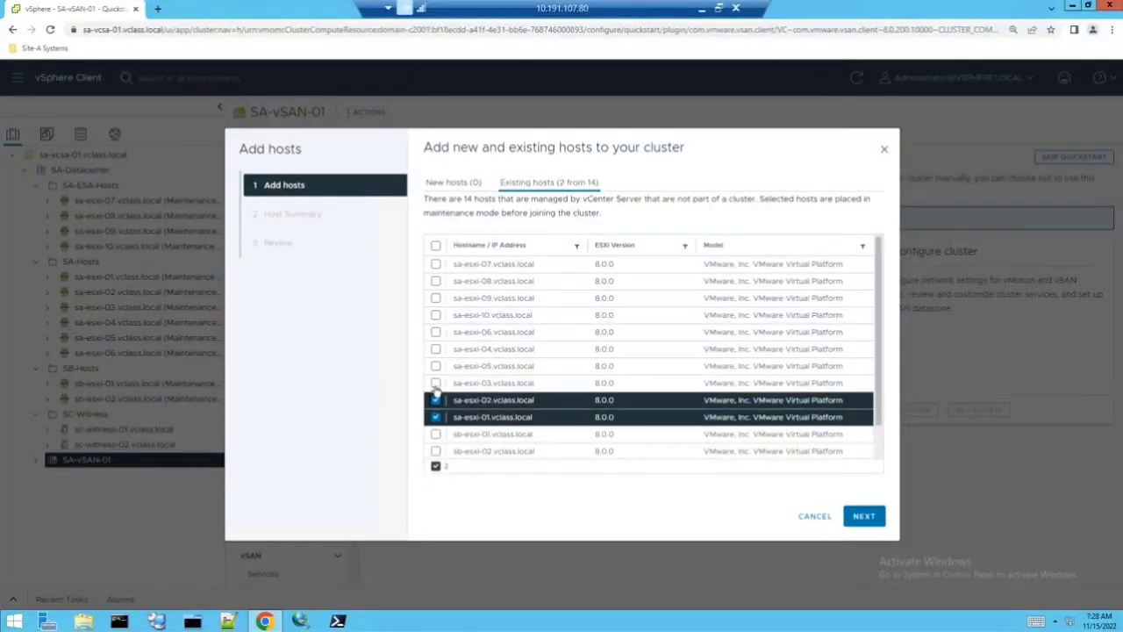
click(436, 350)
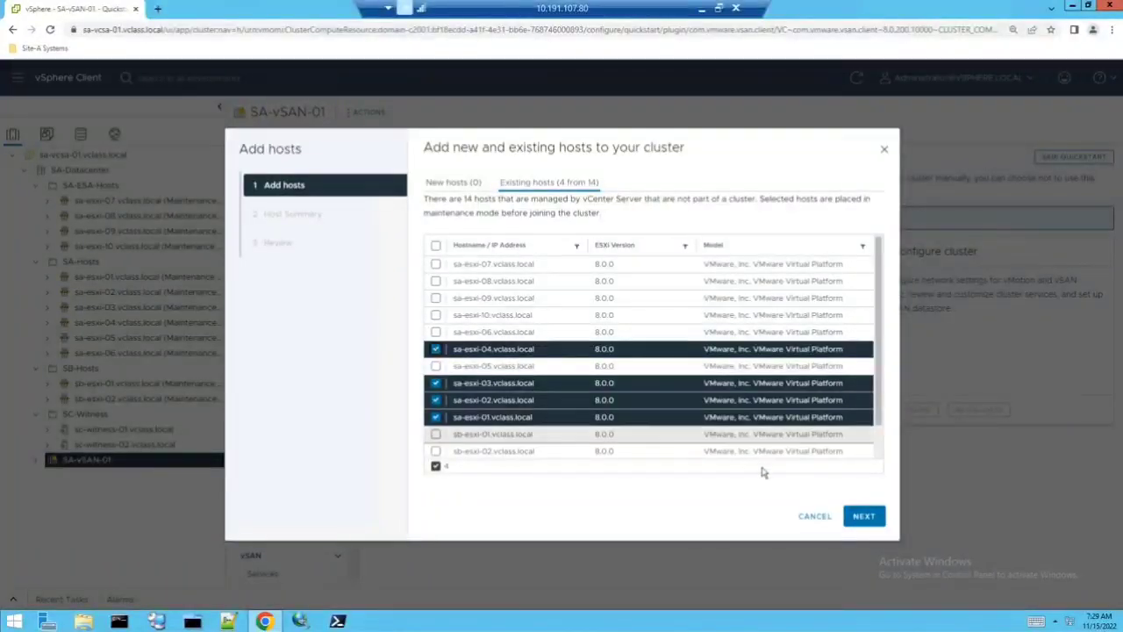
click(865, 517)
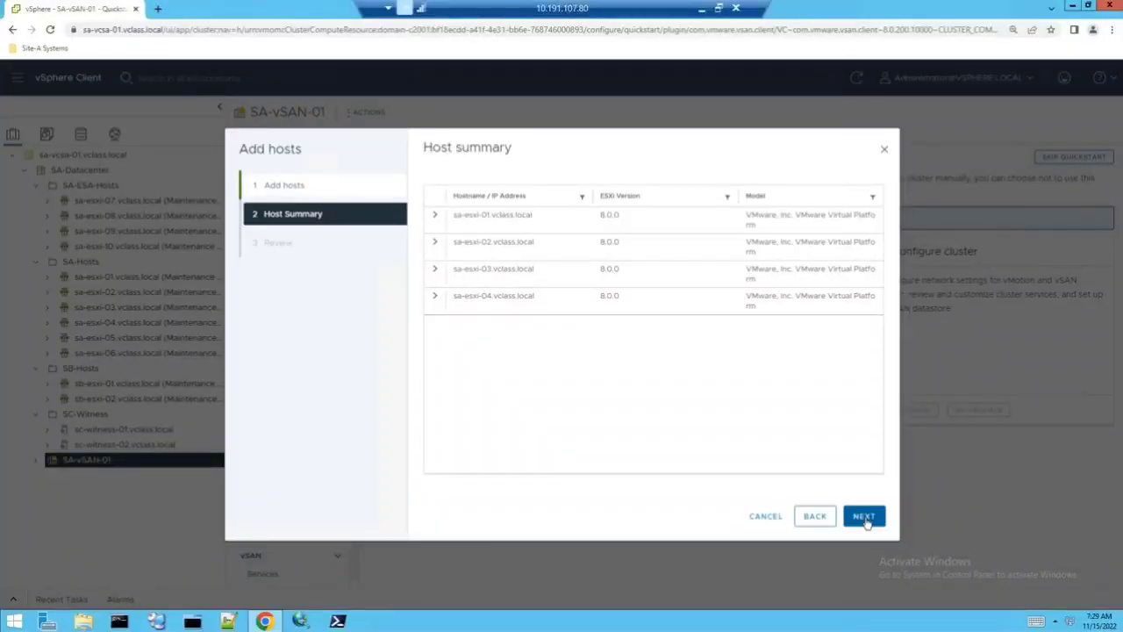
- Confirm moving sa-esxi-01 through sa-esxi-04 into SA-vSAN-01
click(865, 518)
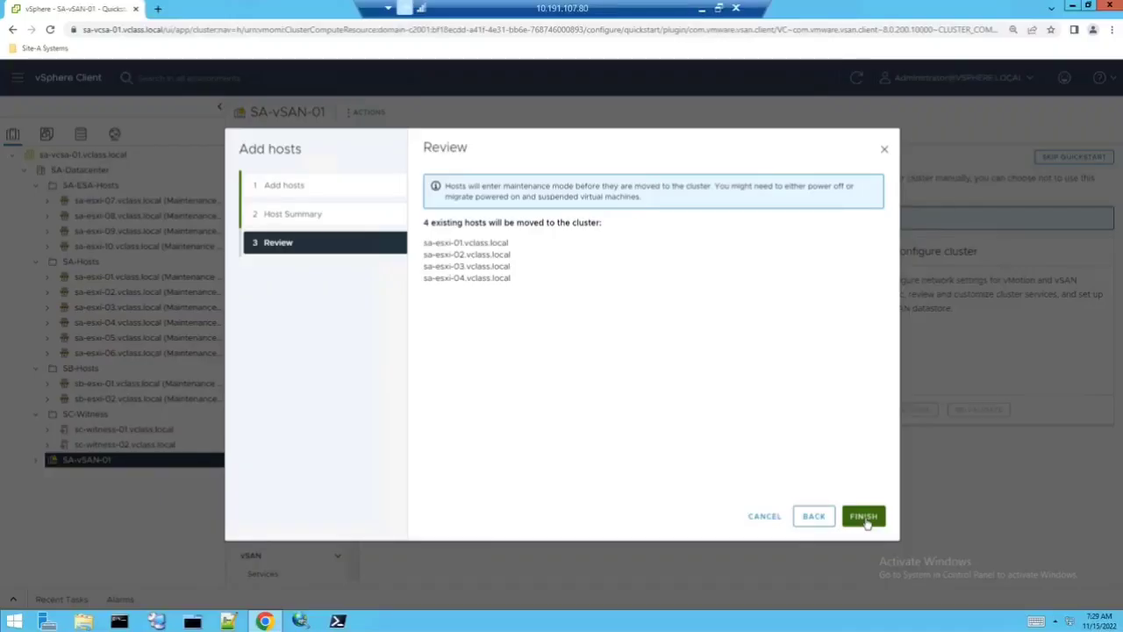
click(865, 518)
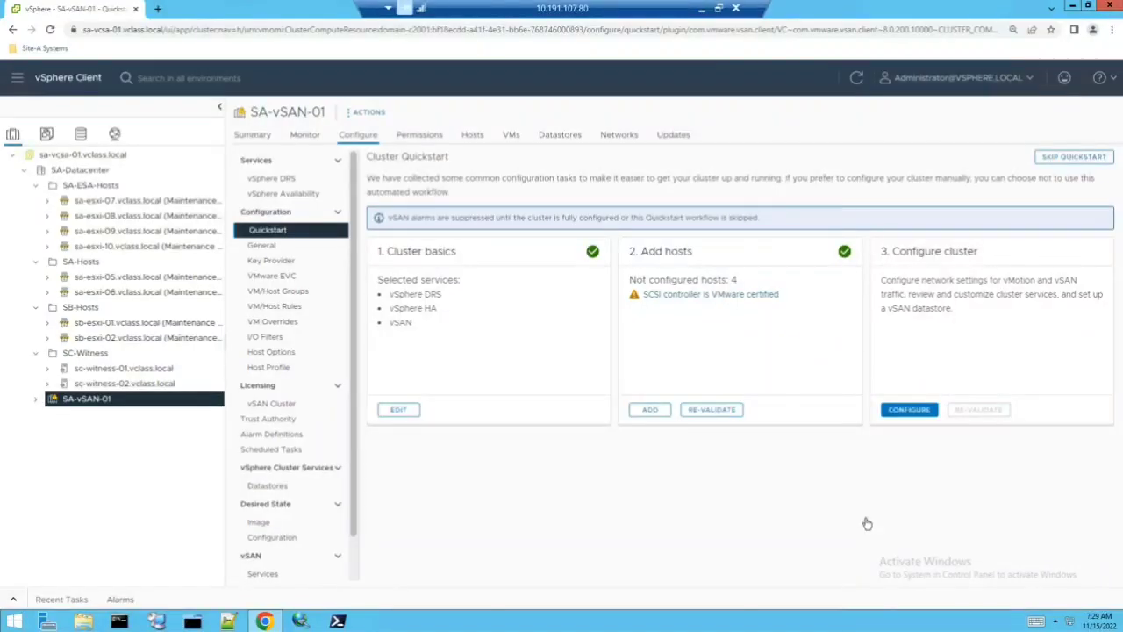
click(10, 600)
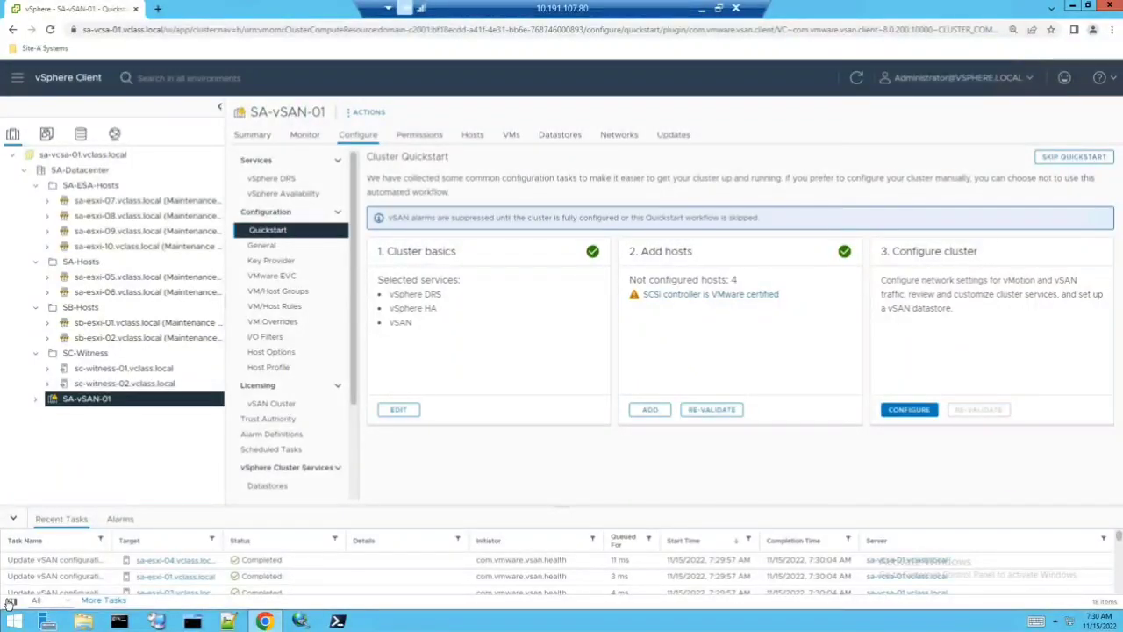
click(15, 520)
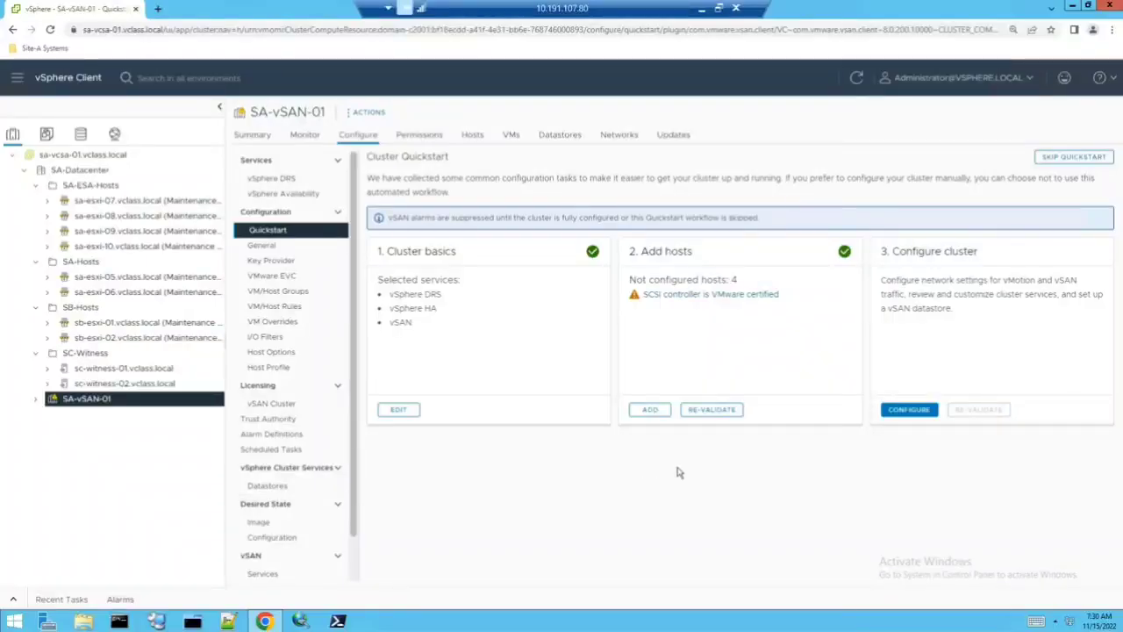
- Configure cluster networking now and rename the distributed switch from DSwitch to SA-VDS
click(898, 416)
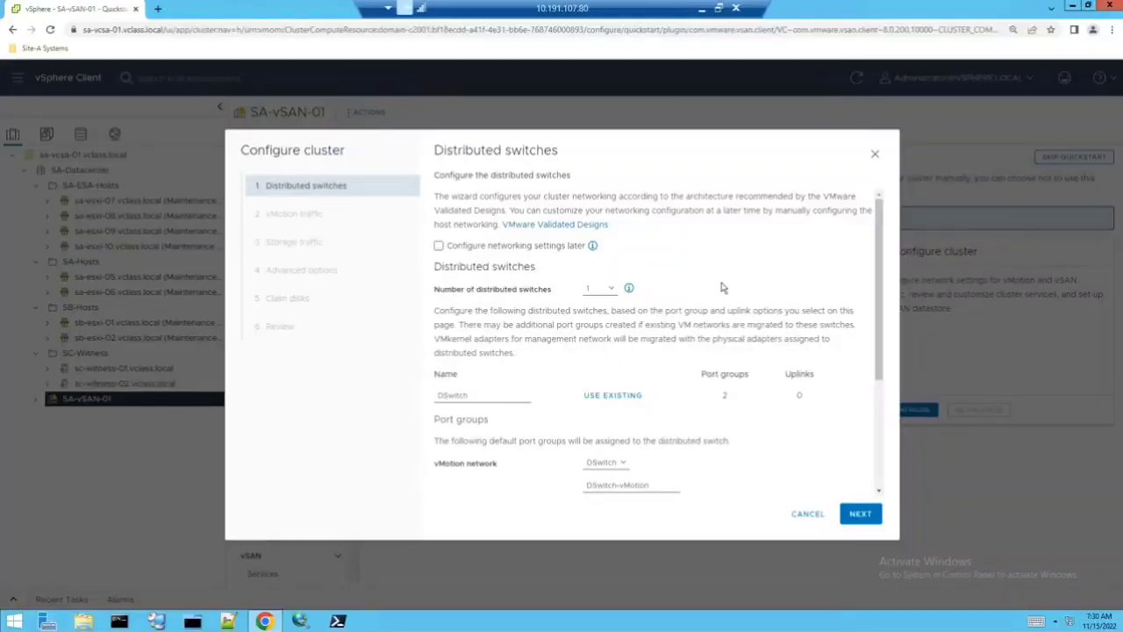
click(469, 248)
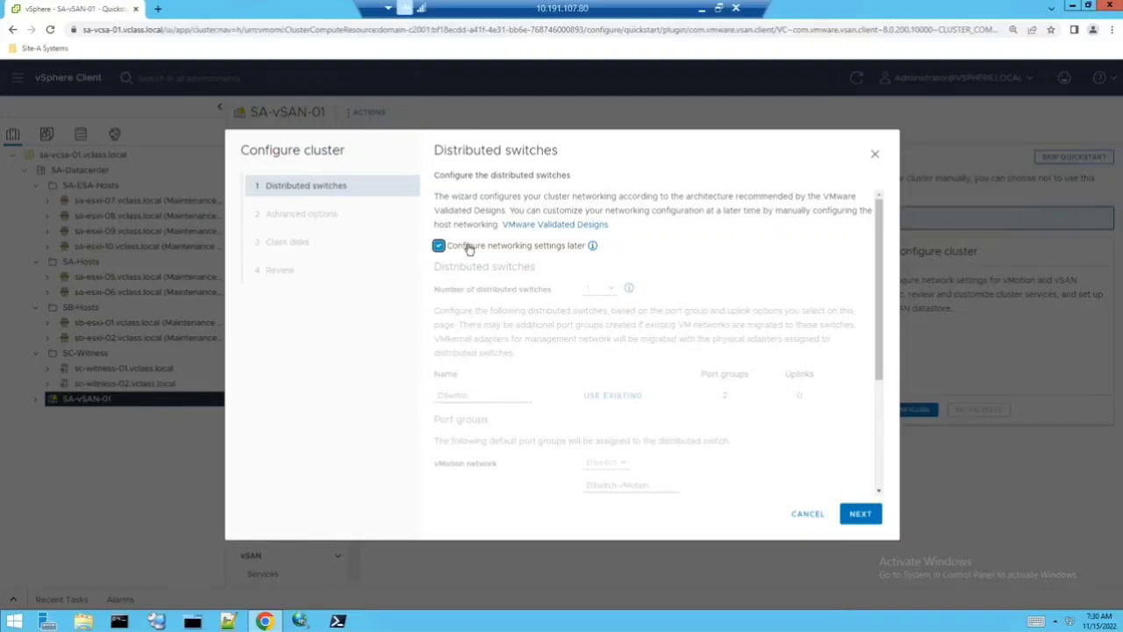
click(468, 248)
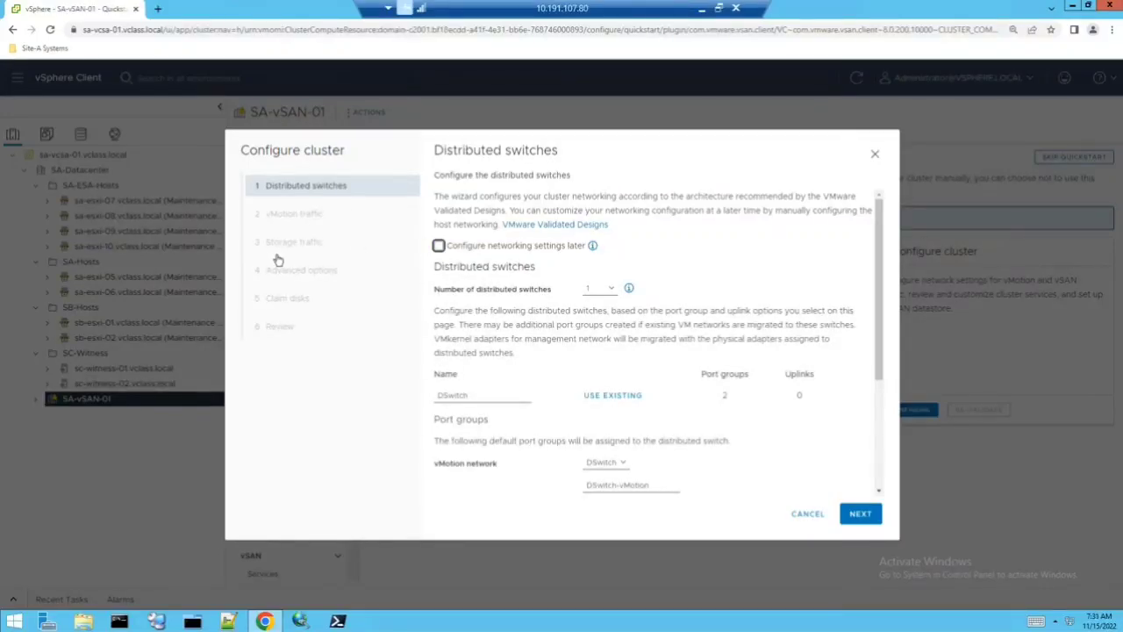
drag(473, 396, 404, 402)
text(SA-VDS)
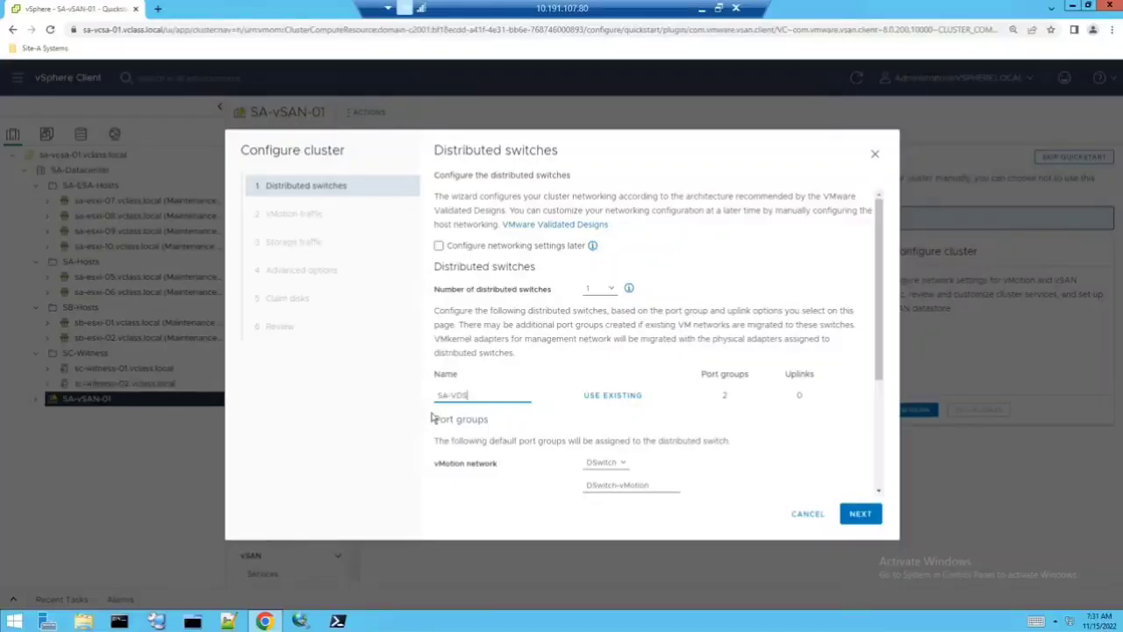
- Assign adapter 3 (vmnic3) as the uplink for SA-VDS
scroll(476, 439, down, 3)
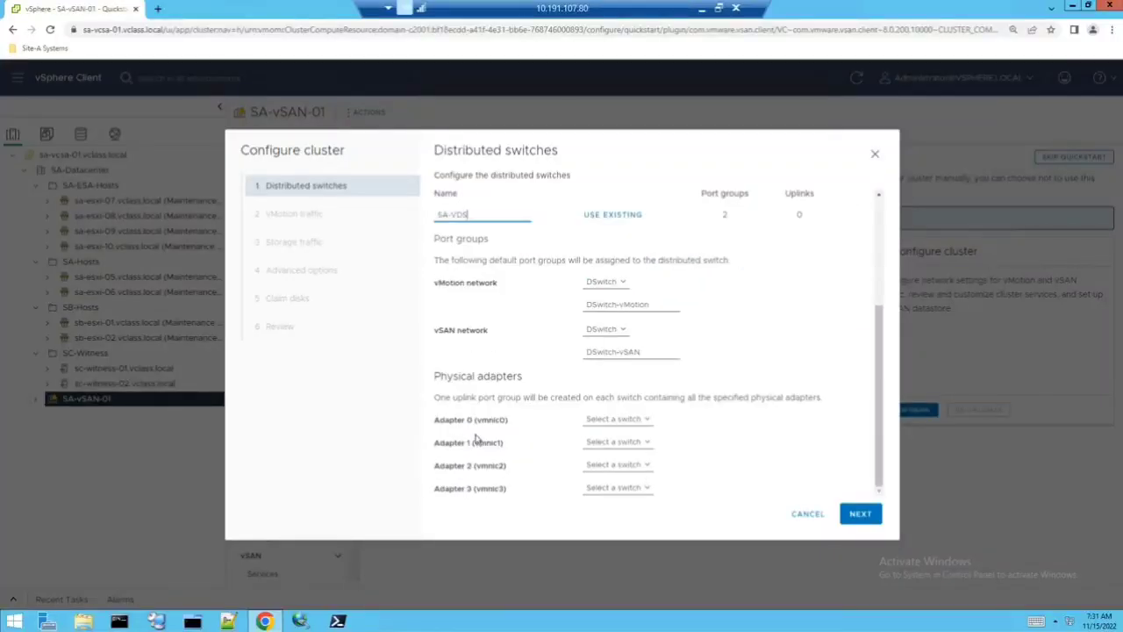
click(614, 283)
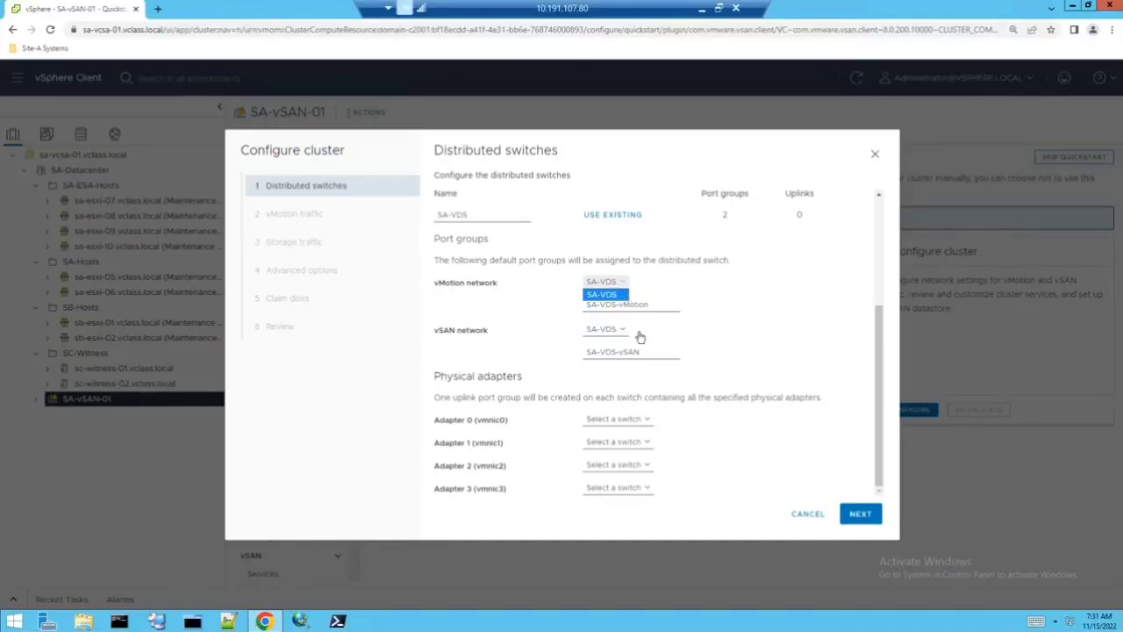
click(630, 493)
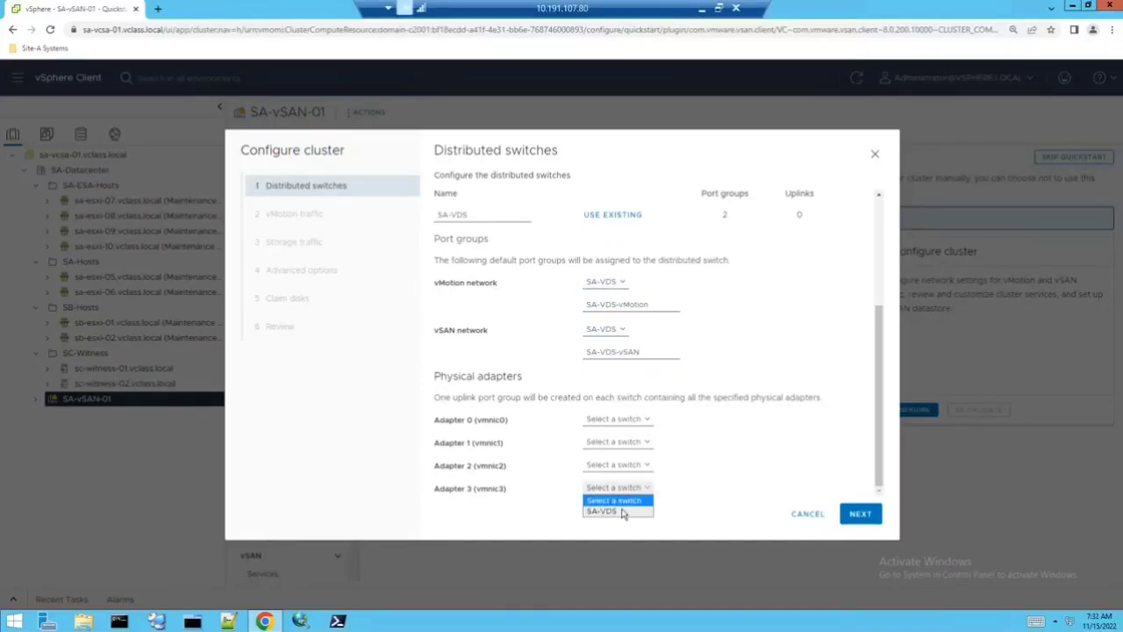
click(622, 513)
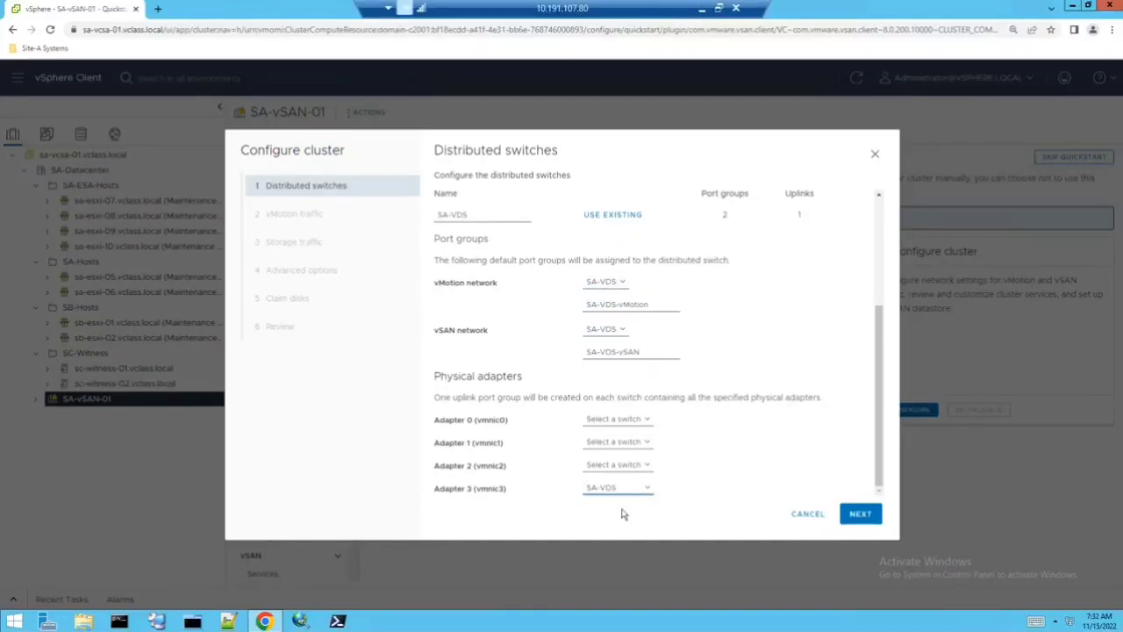
click(846, 516)
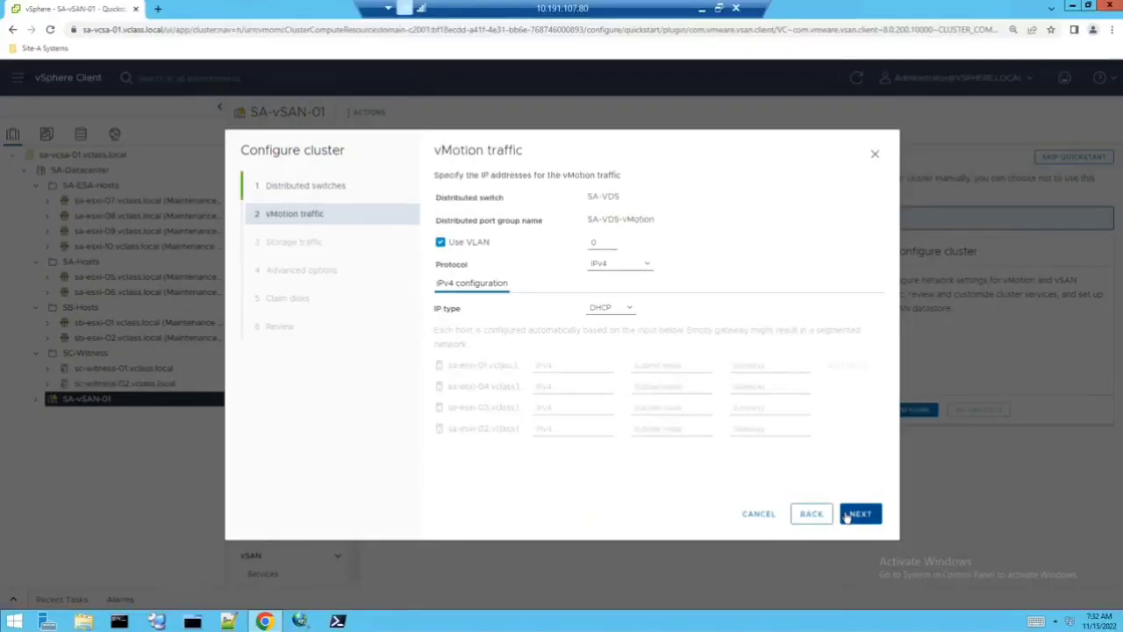
- Keep vMotion on IPv4, VLAN 0 with DHCP, and accept the default storage traffic settings
click(647, 267)
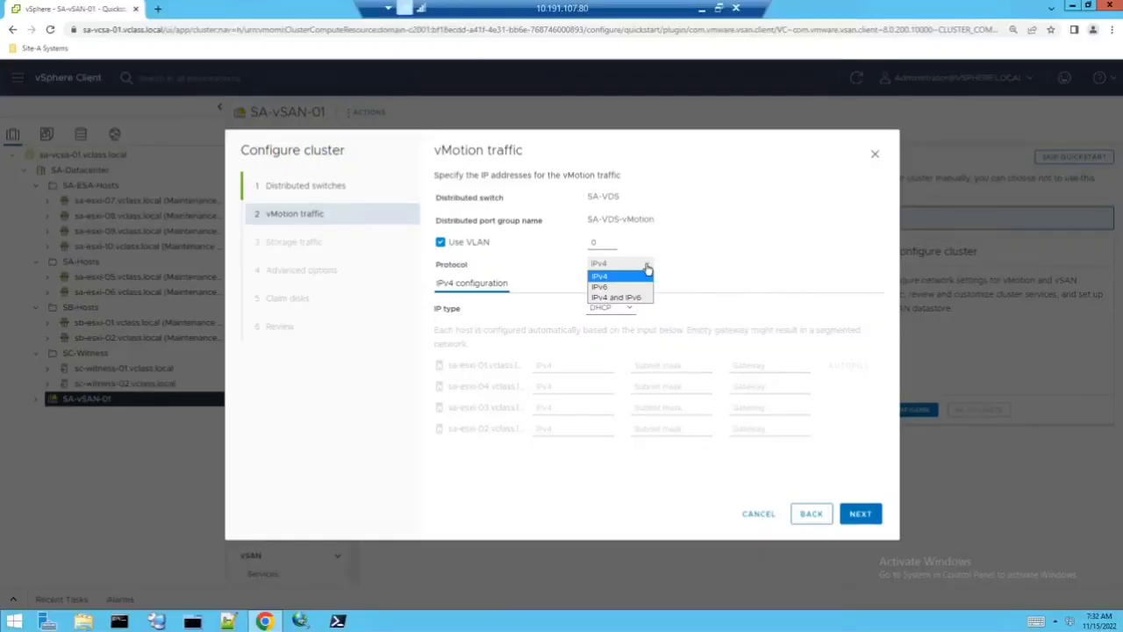
click(594, 243)
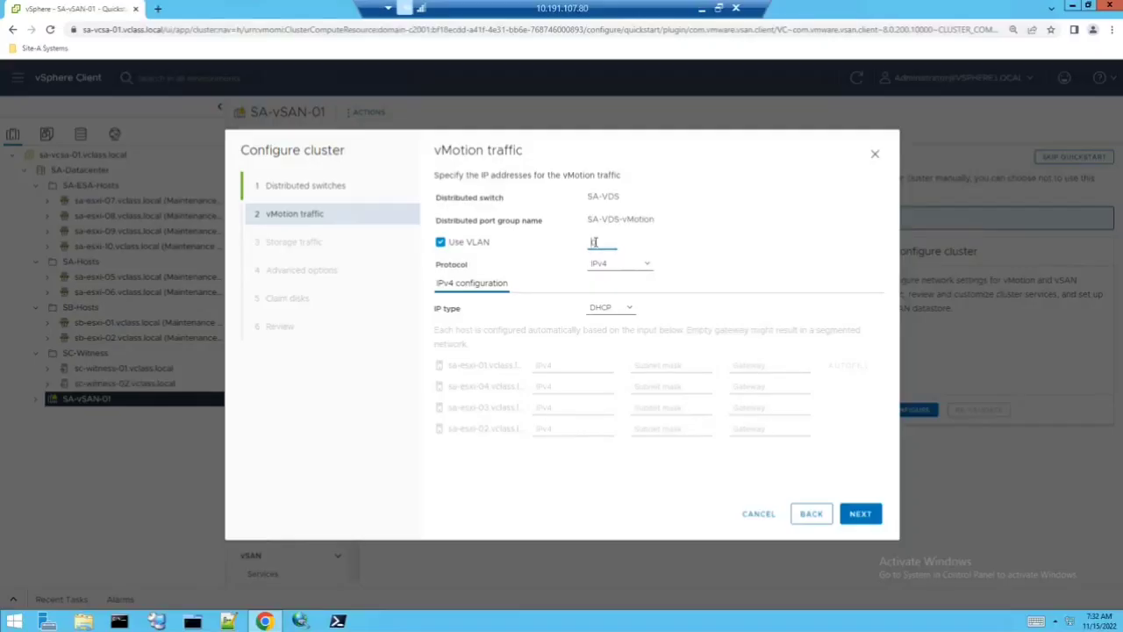
click(613, 309)
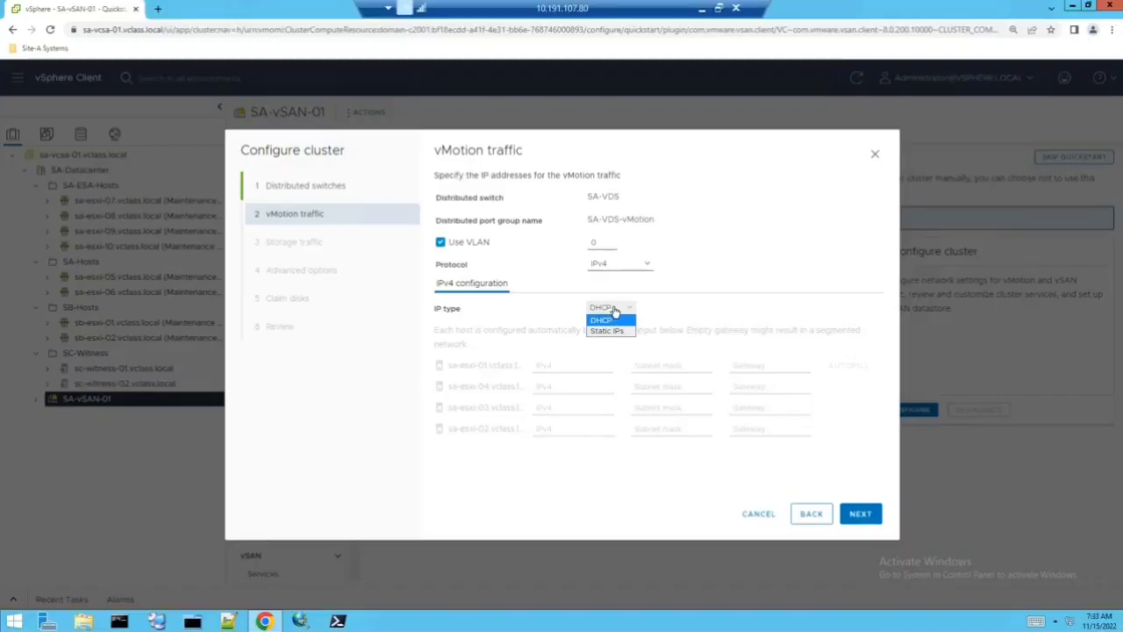
click(856, 517)
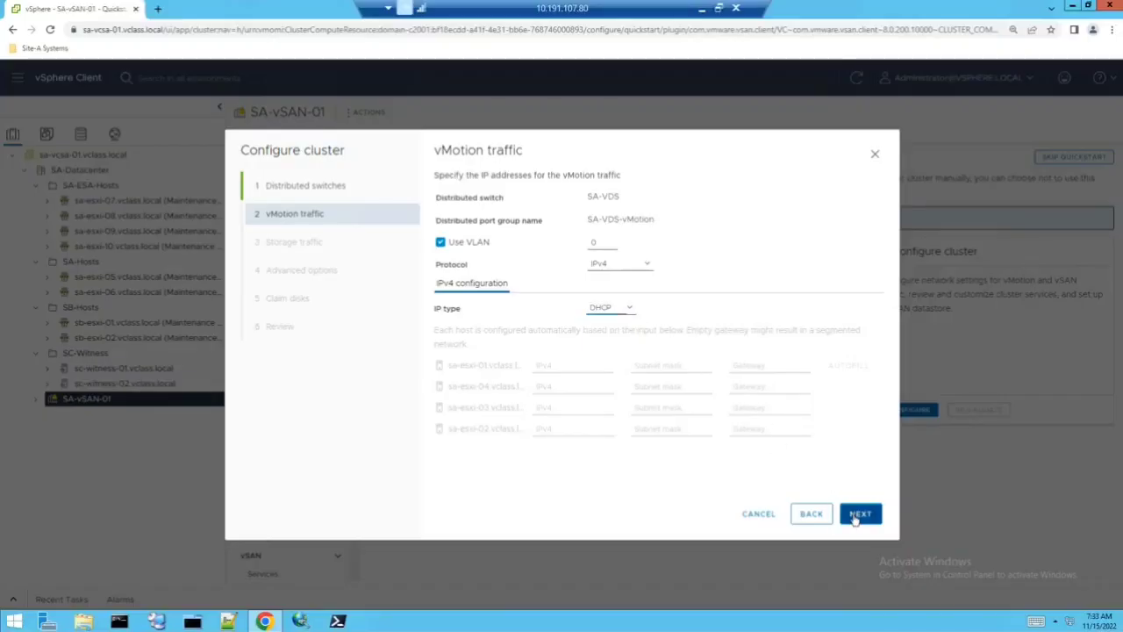
click(855, 517)
click(856, 518)
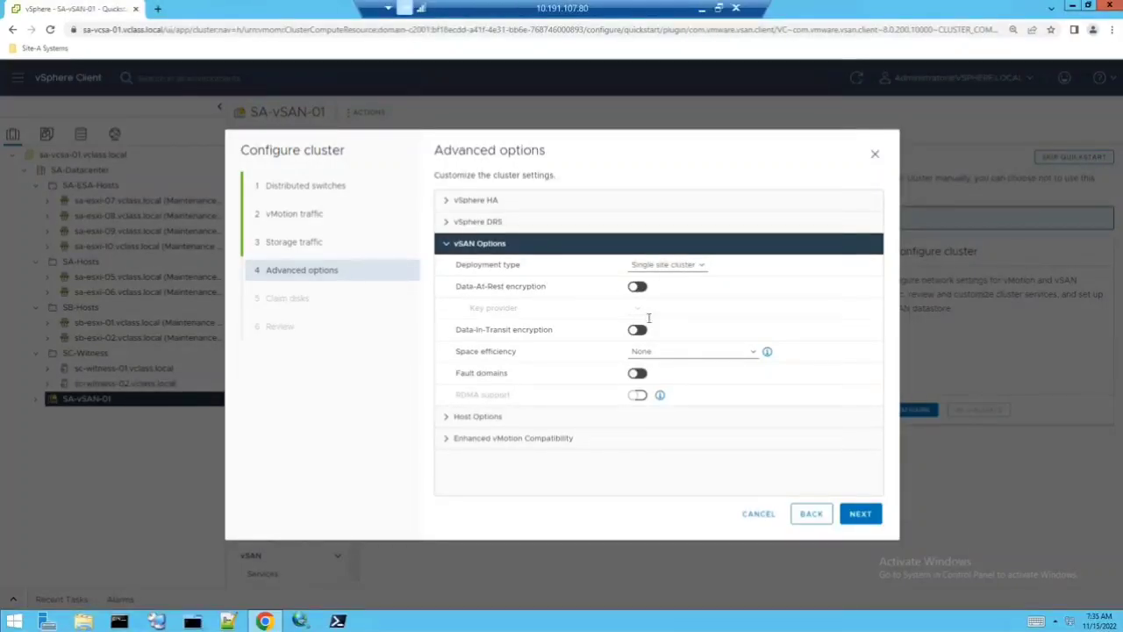
- Keep vSAN space efficiency at None, with encryption and fault domains off, and proceed to Claim disks
click(669, 351)
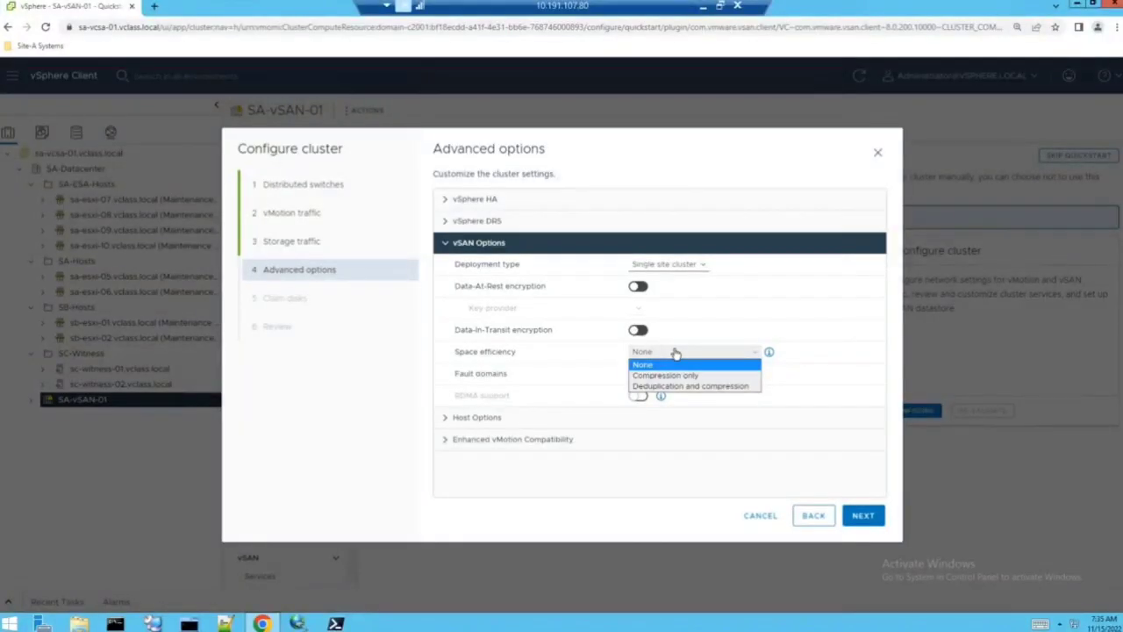
click(654, 364)
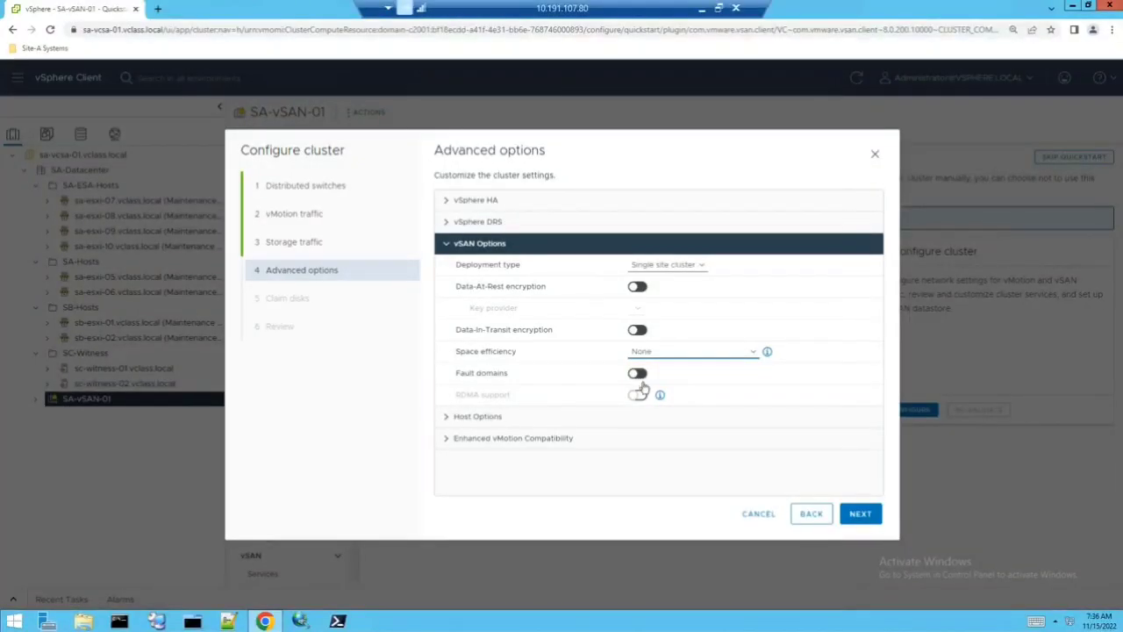
click(859, 514)
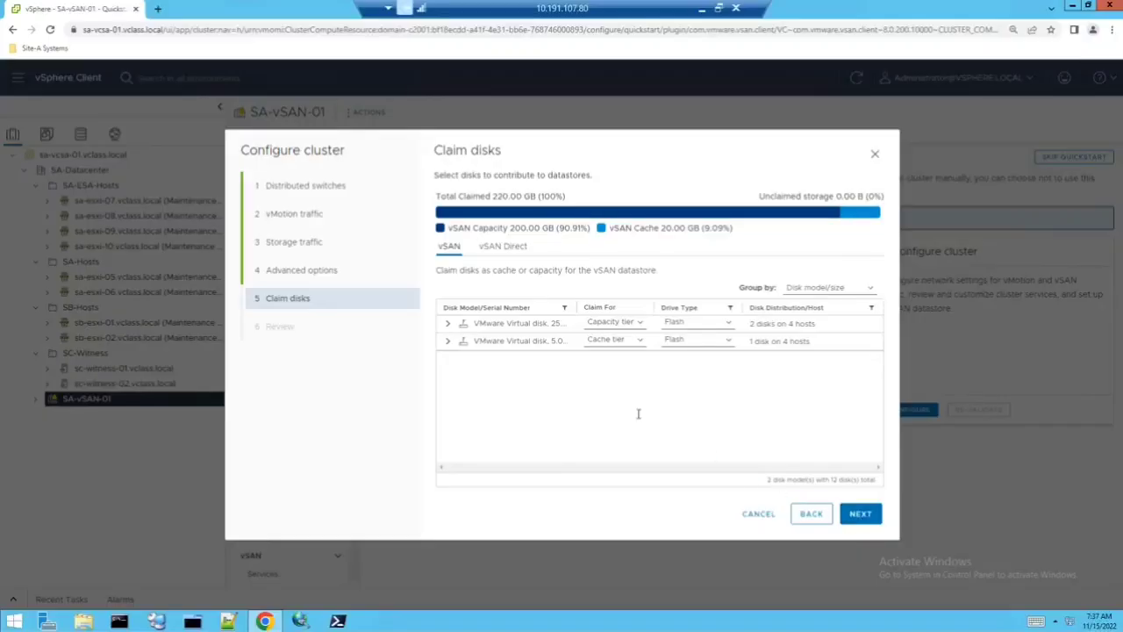
- Expand the 25 GB capacity-tier disk group and widen the columns to read each host's disk models
click(448, 324)
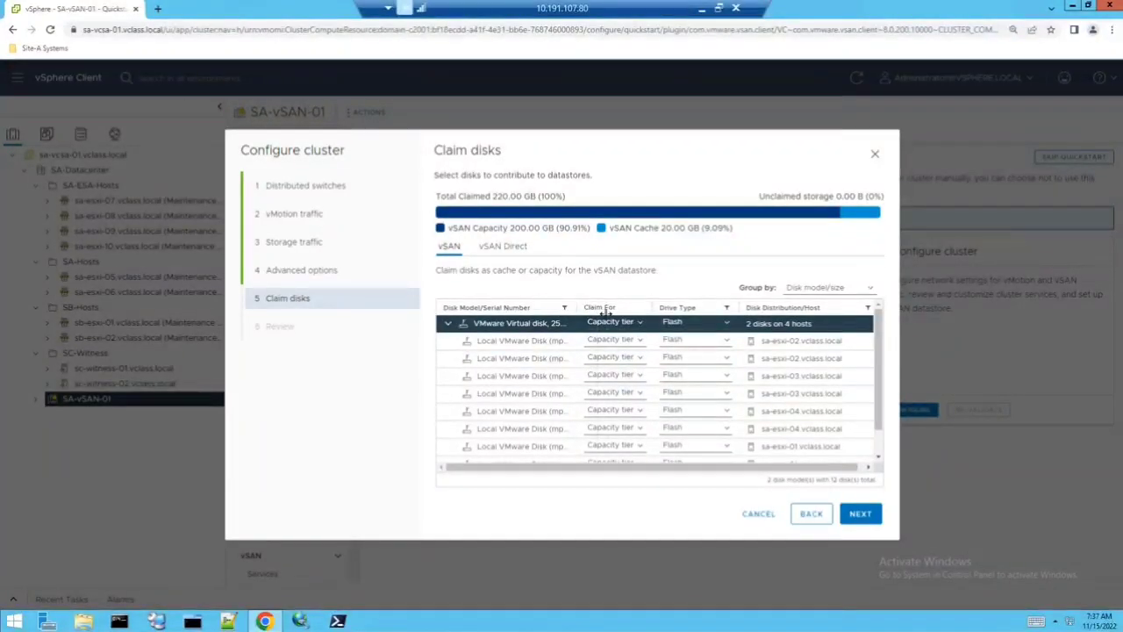
drag(605, 312, 656, 314)
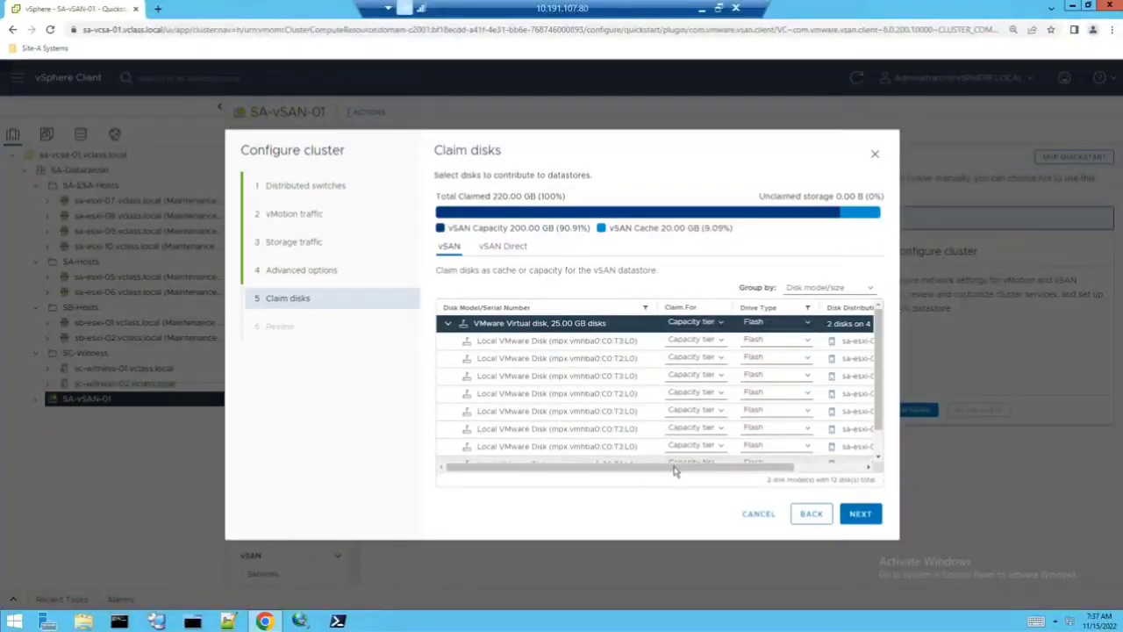
drag(674, 471, 742, 467)
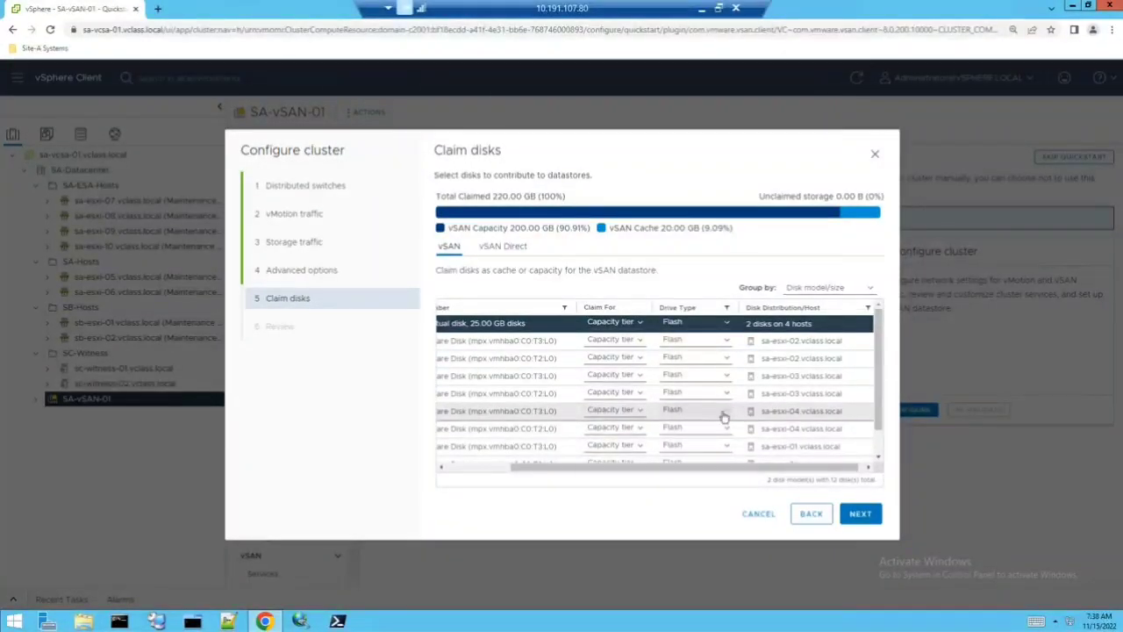
scroll(724, 418, down, 2)
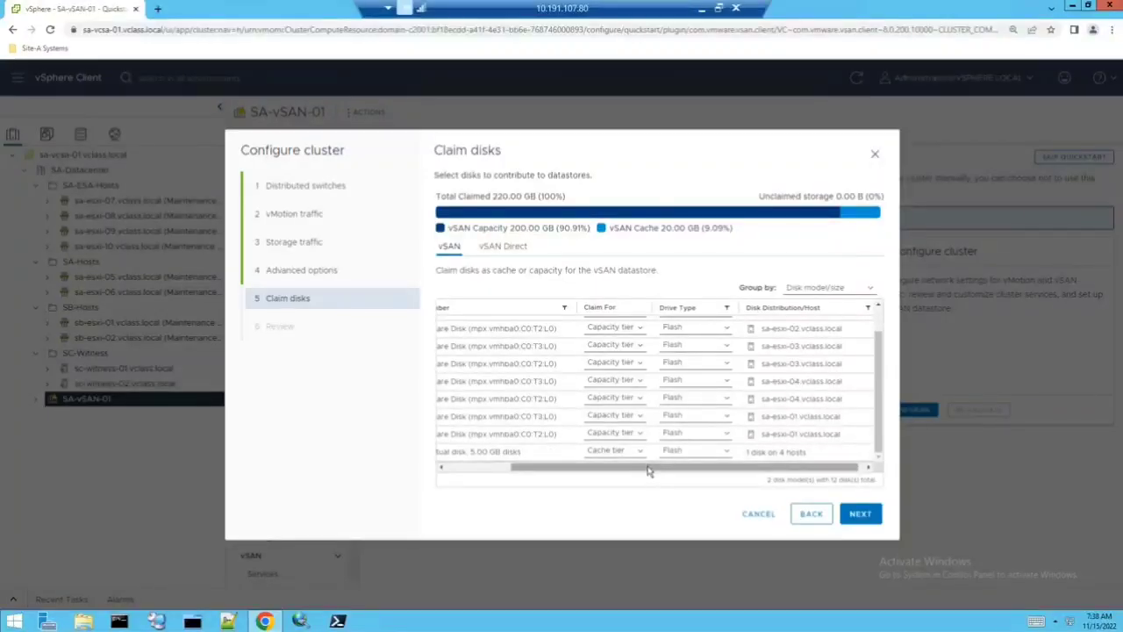
drag(520, 468, 457, 468)
- Review the 5 GB cache-tier disks across both pages, then finish to apply the cluster configuration
click(448, 452)
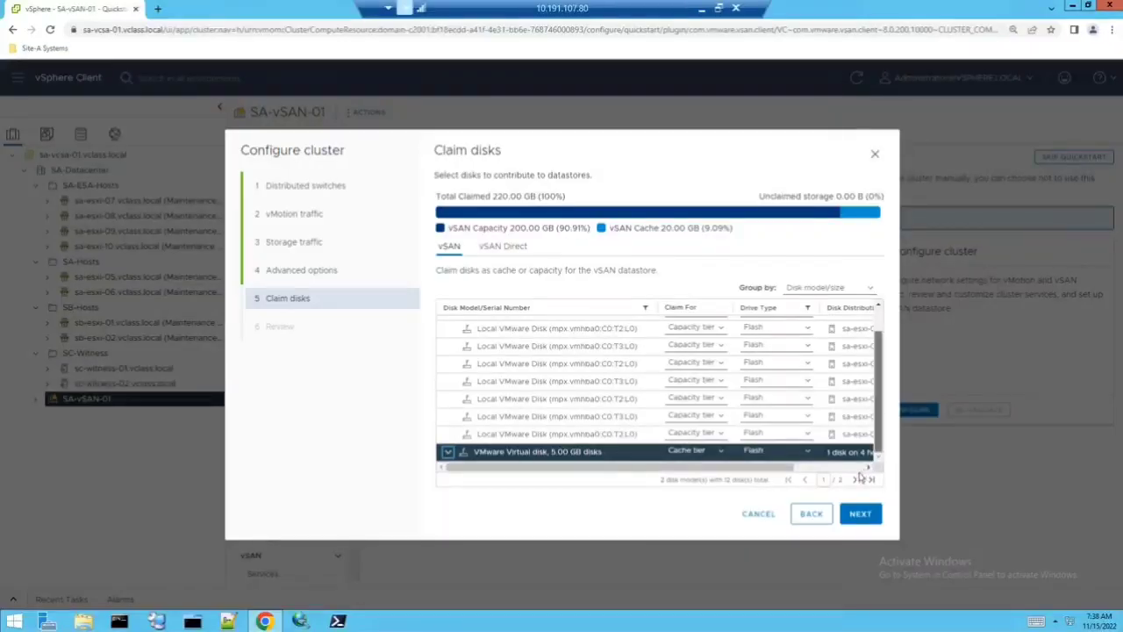
click(855, 479)
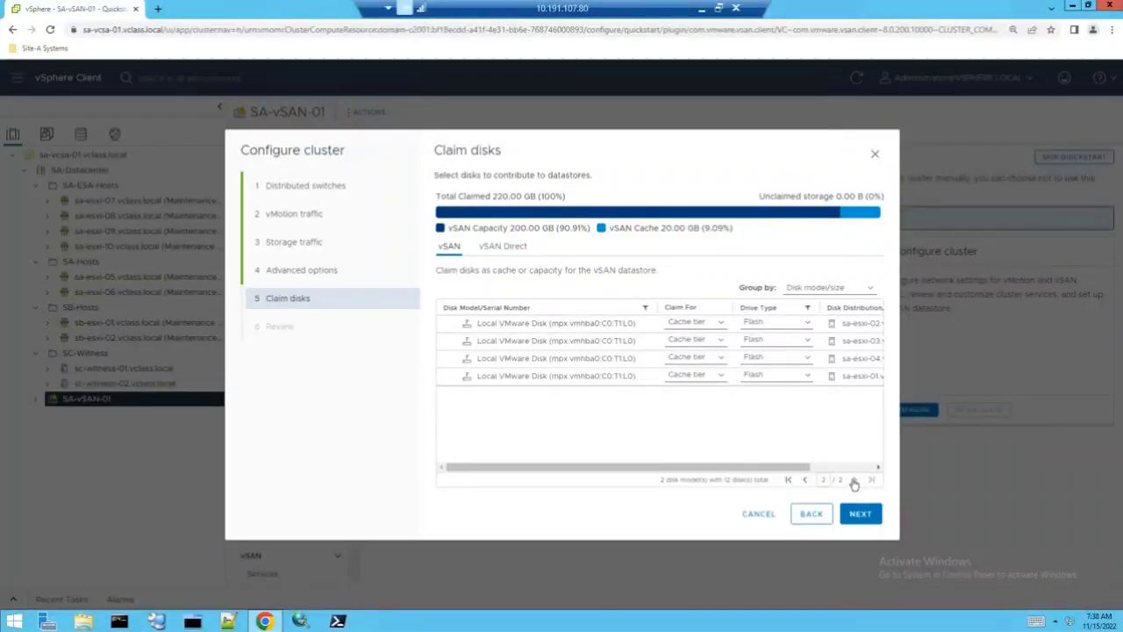
click(855, 514)
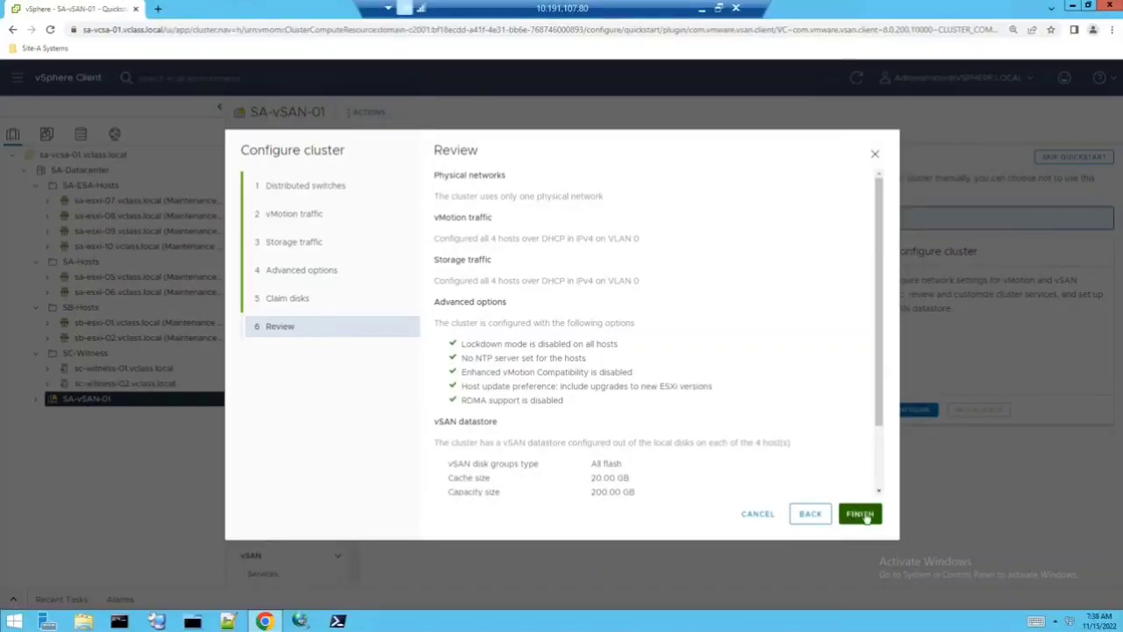
click(864, 516)
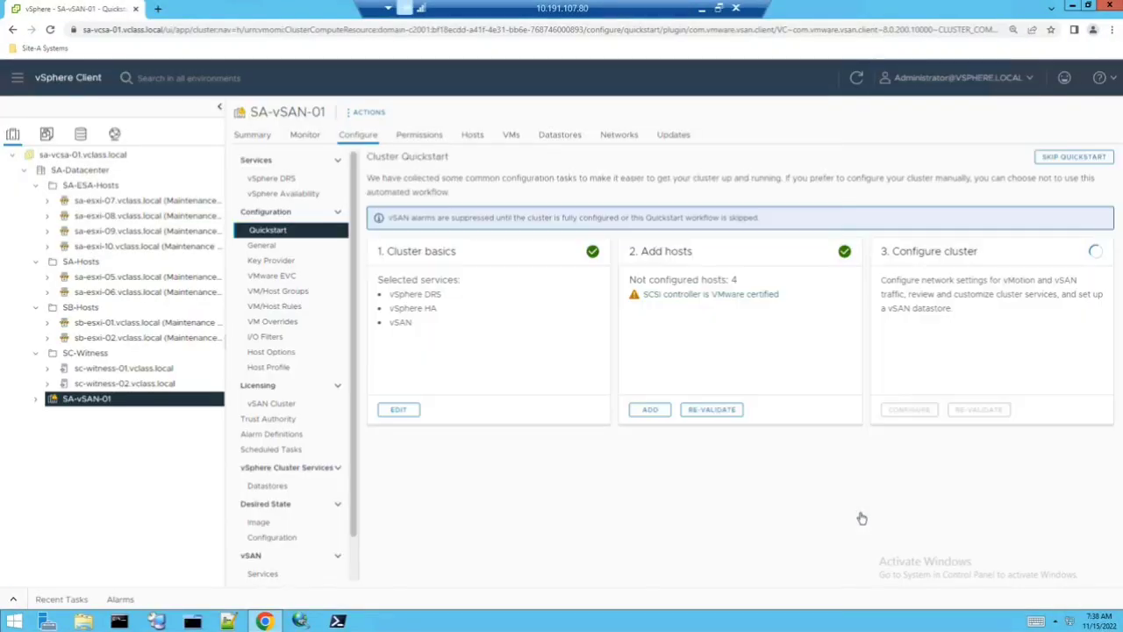